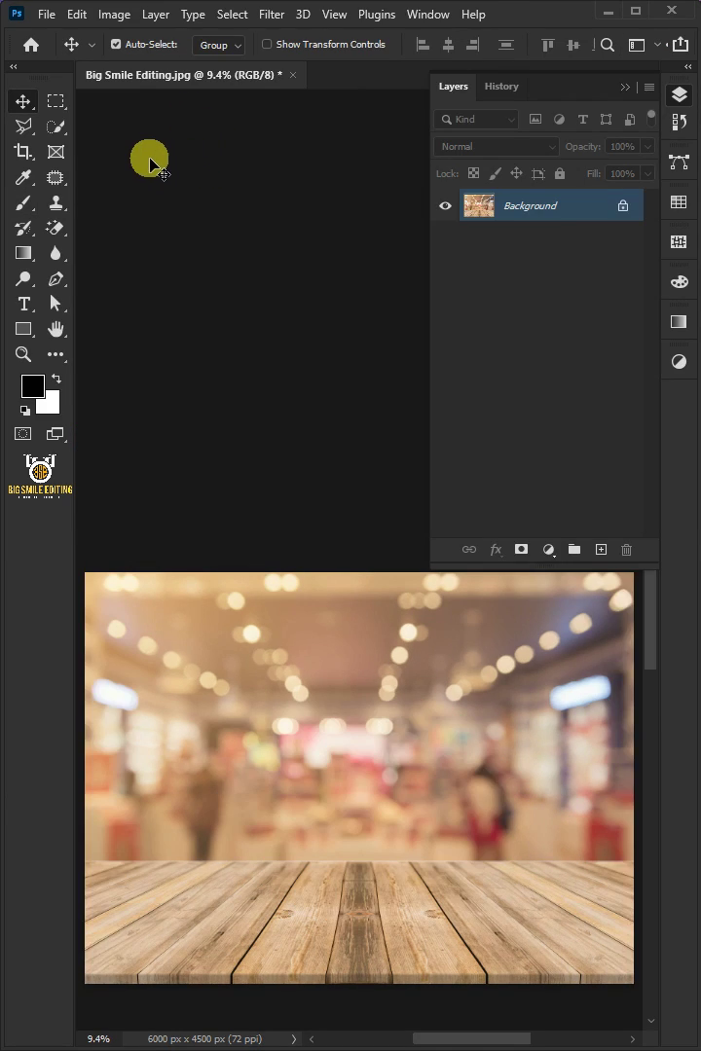
- Select the wooden floor with a rectangular marquee and mask out the shop backdrop above it
{"action": "left_click", "coordinate": [56, 101]}
{"action": "left_click", "coordinate": [146, 102]}
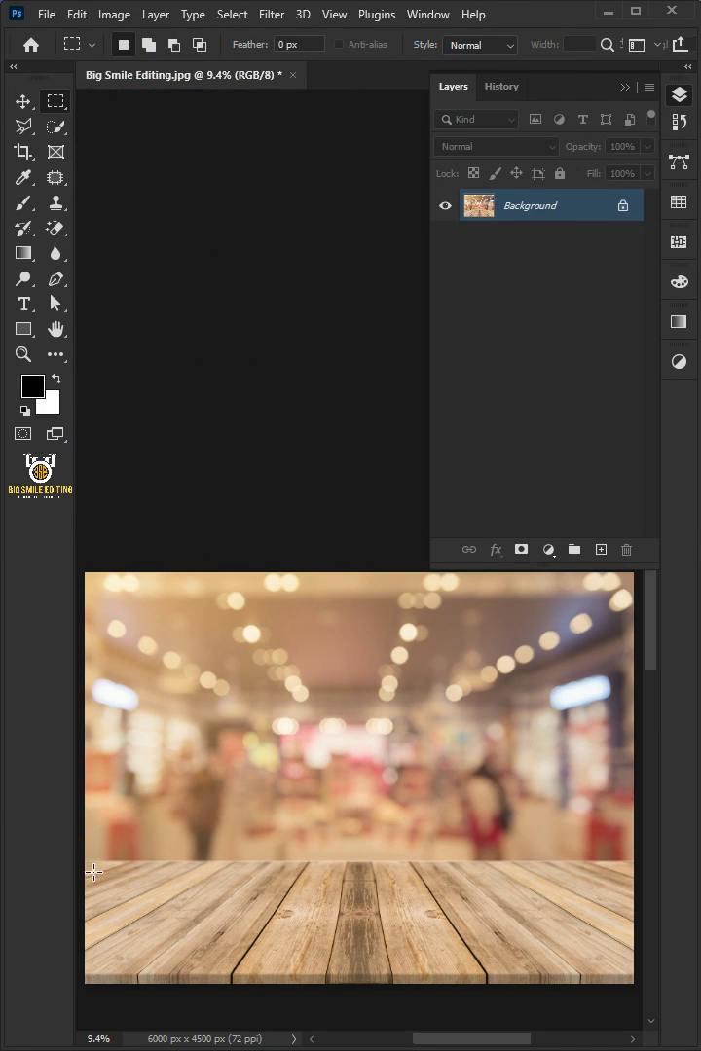
{"action": "left_click_drag", "start_coordinate": [85, 860], "coordinate": [627, 978]}
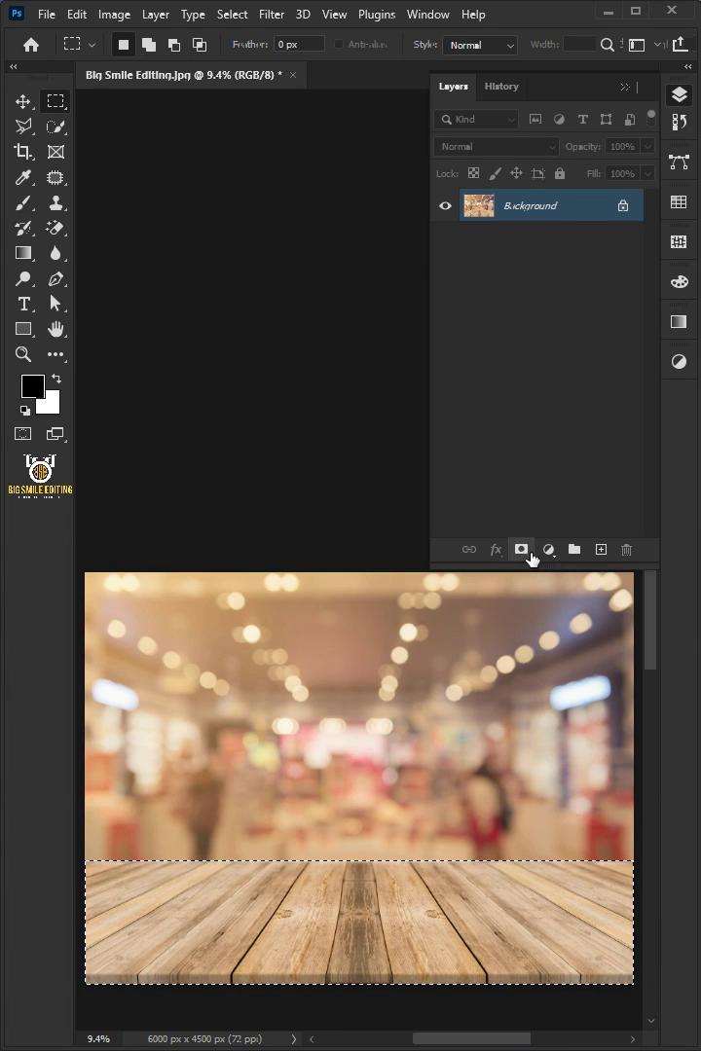
{"action": "left_click", "coordinate": [529, 554]}
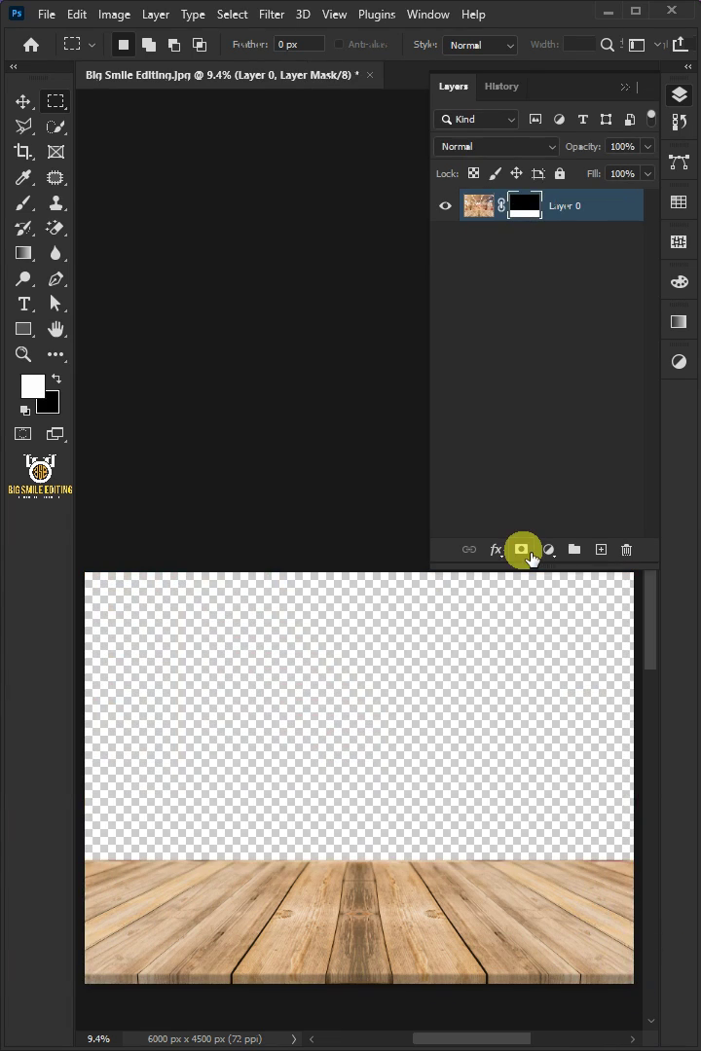
- Place the Orange Tree image, stretch it over the whole canvas, and move it beneath Layer 0
{"action": "left_click", "coordinate": [48, 11]}
{"action": "left_click", "coordinate": [146, 421]}
{"action": "double_click", "coordinate": [623, 332]}
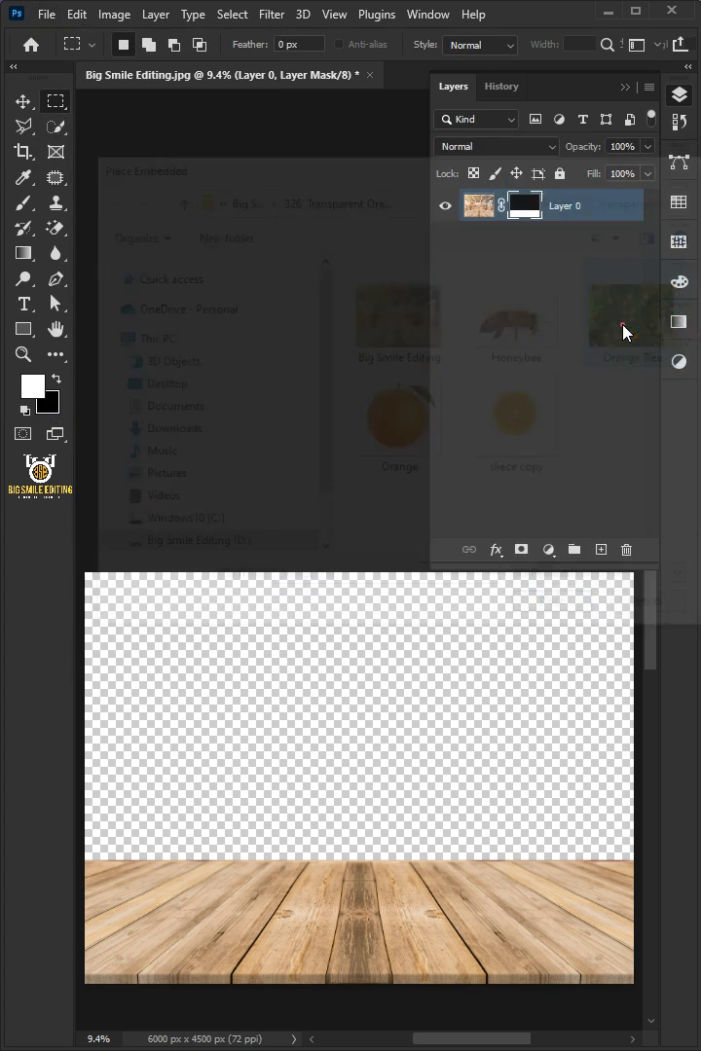
{"action": "left_click_drag", "start_coordinate": [358, 754], "coordinate": [356, 558]}
{"action": "left_click_drag", "start_coordinate": [362, 796], "coordinate": [374, 1008]}
{"action": "left_click_drag", "start_coordinate": [378, 914], "coordinate": [380, 919]}
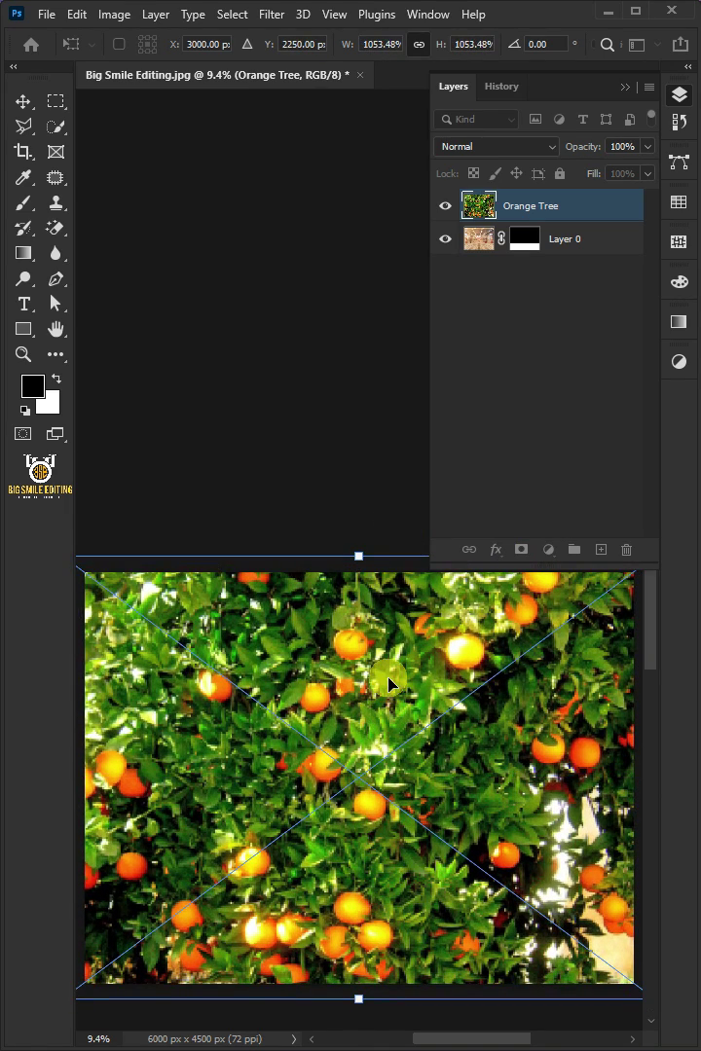
{"action": "key", "text": "Return"}
{"action": "key", "text": "m"}
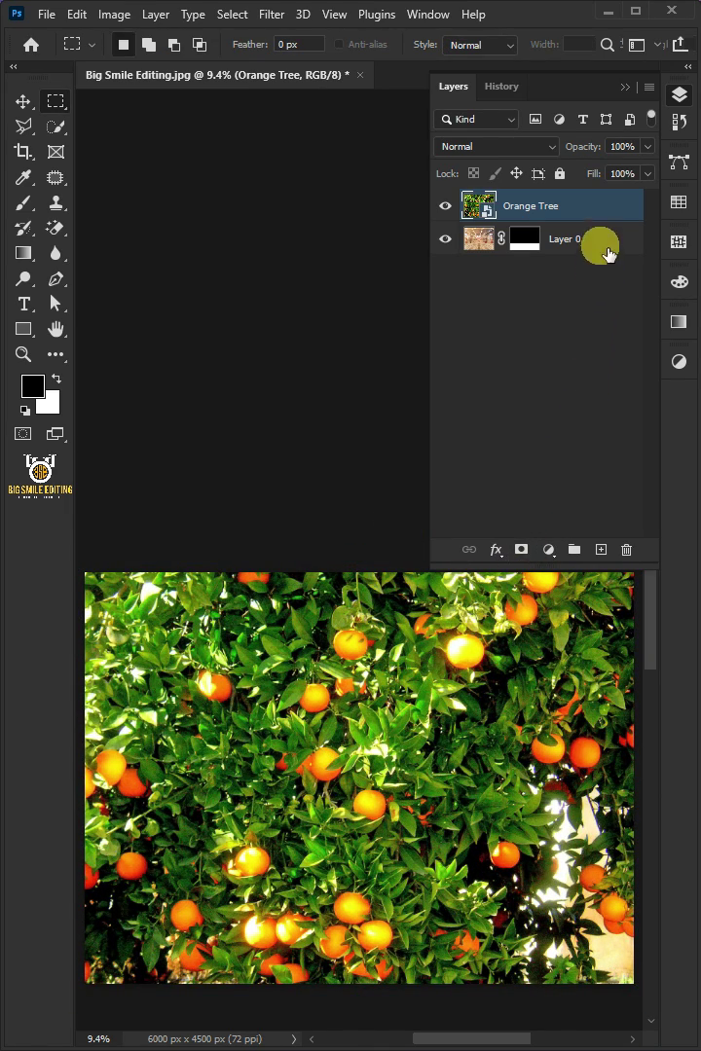
{"action": "left_click_drag", "start_coordinate": [611, 207], "coordinate": [612, 279]}
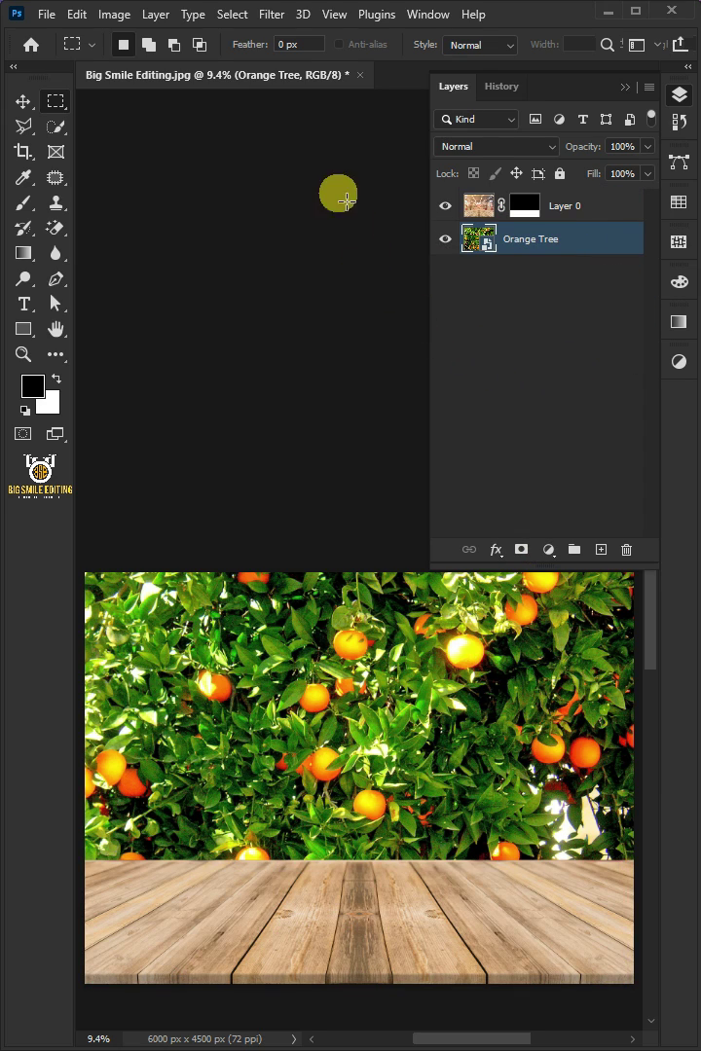
- Apply a 50-pixel Gaussian Blur smart filter to the Orange Tree layer
{"action": "left_click", "coordinate": [271, 15]}
{"action": "mouse_move", "coordinate": [265, 263]}
{"action": "left_click", "coordinate": [559, 335]}
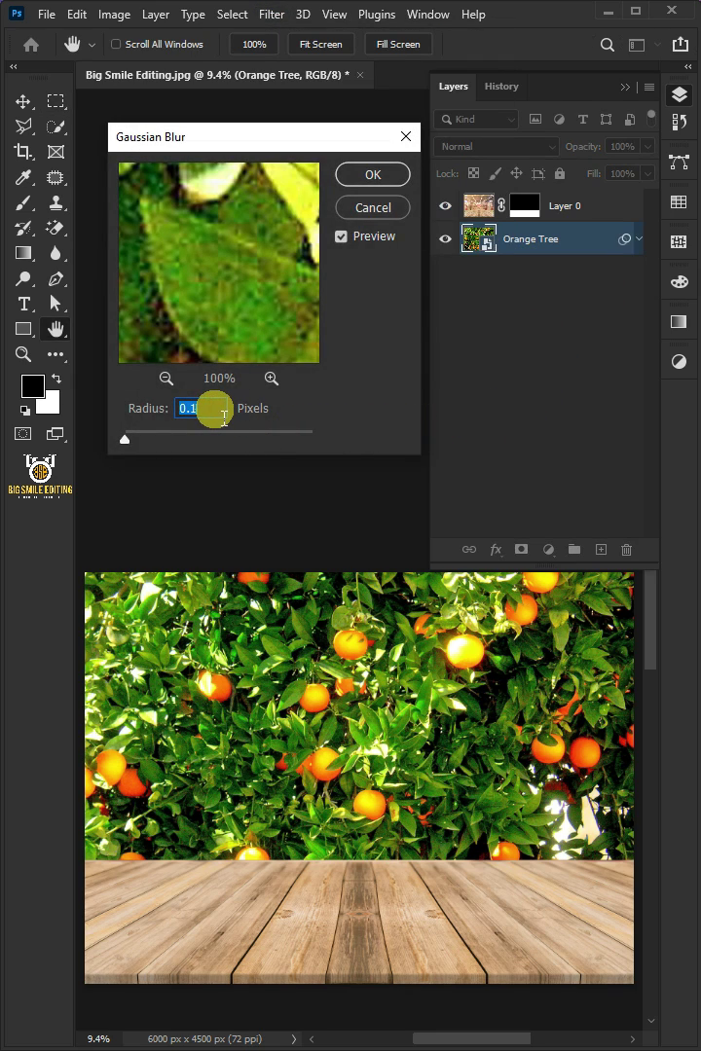
{"action": "type", "text": "50"}
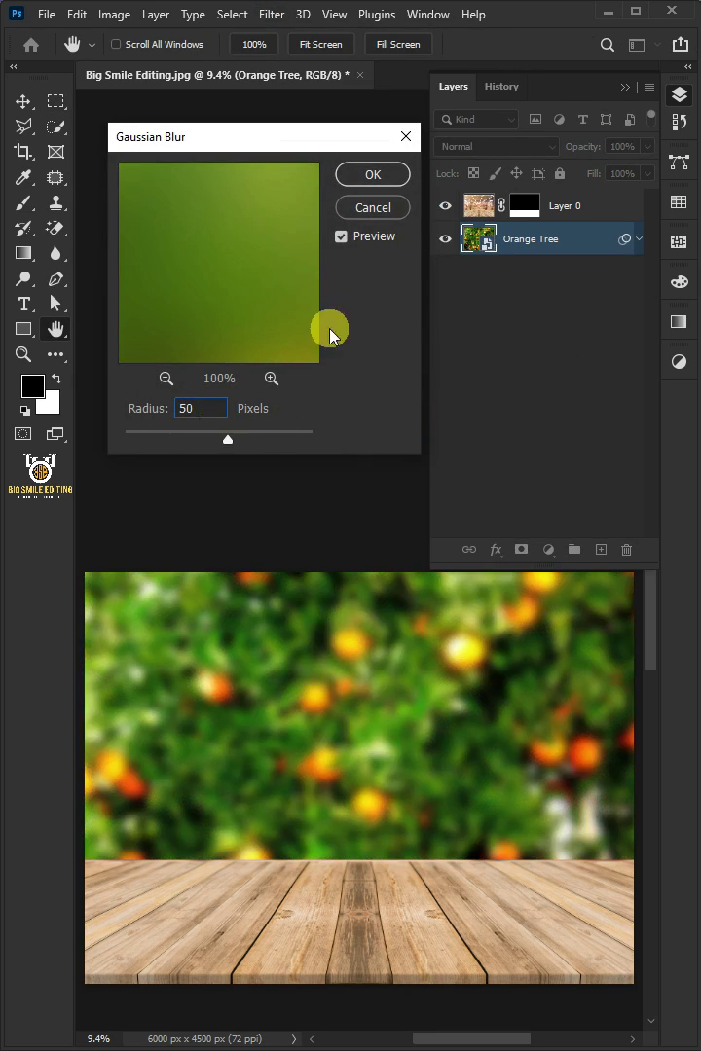
{"action": "left_click", "coordinate": [362, 176]}
{"action": "key", "text": "m"}
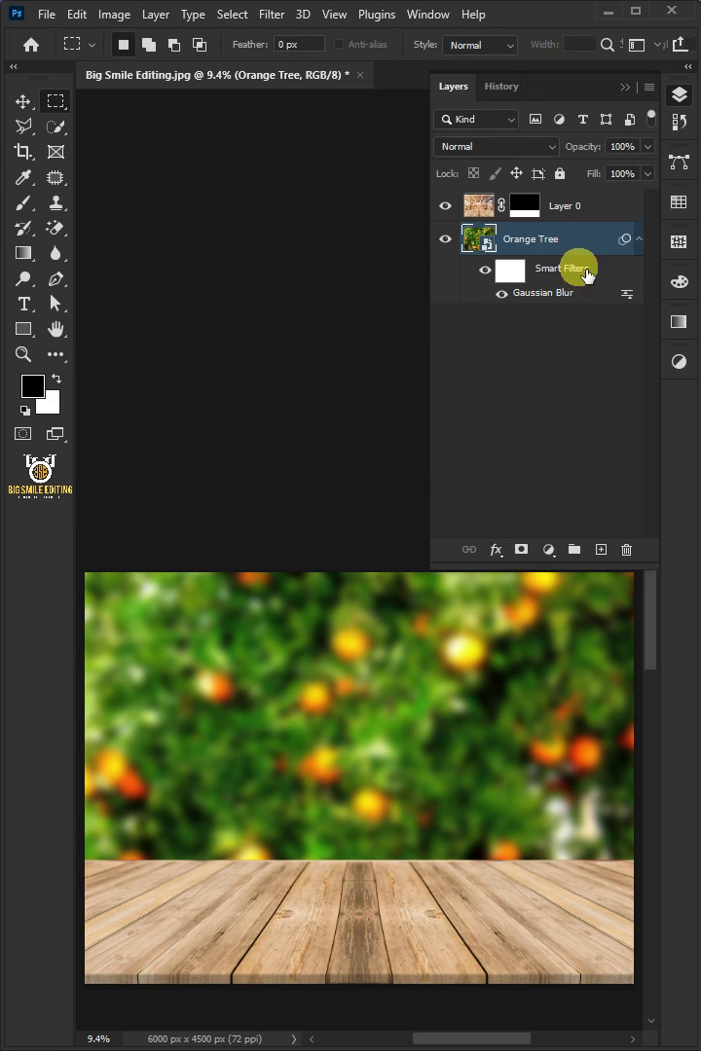
{"action": "left_click", "coordinate": [599, 244]}
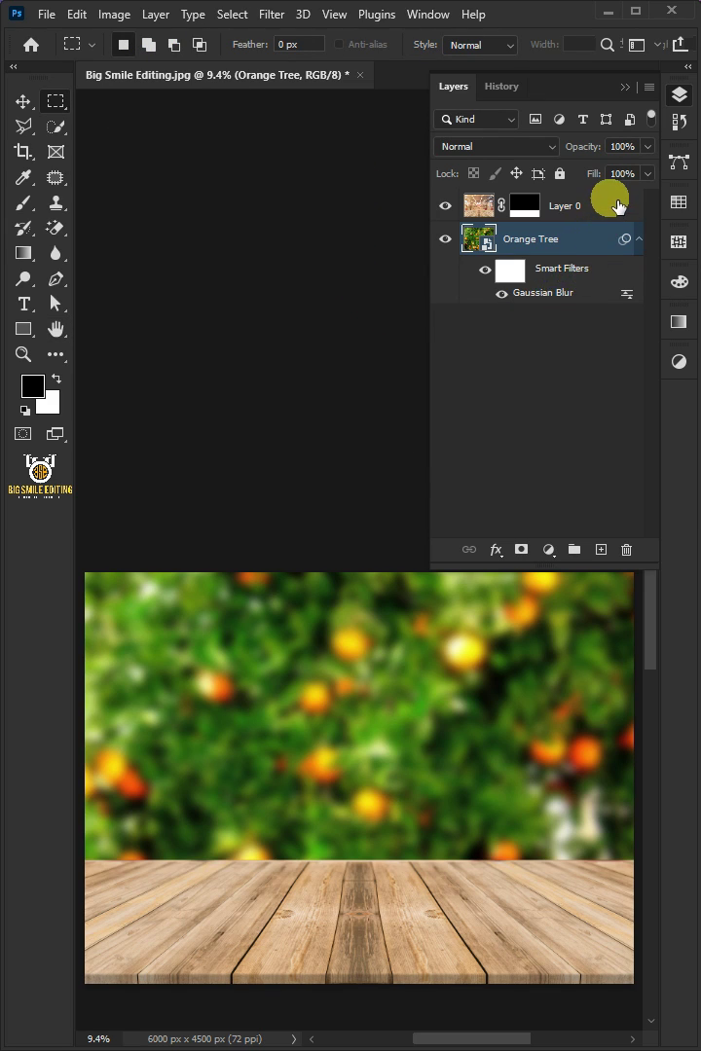
- Group the tabletop and Orange Tree layers together under the name Background
{"action": "left_click", "coordinate": [617, 205]}
{"action": "right_click", "coordinate": [555, 208]}
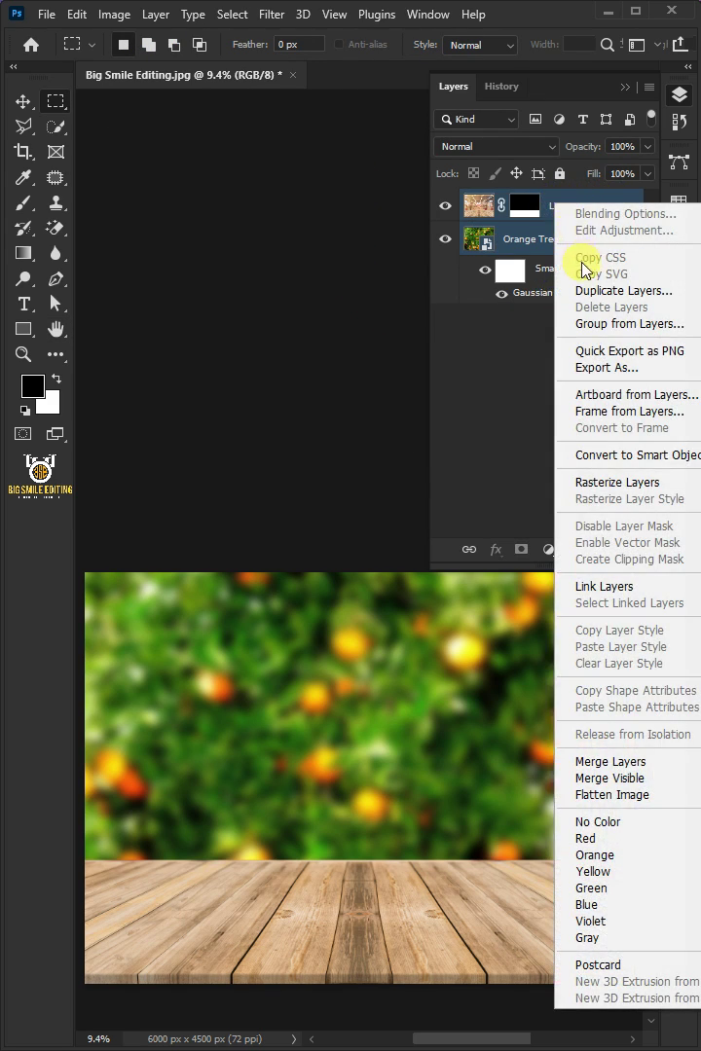
{"action": "left_click", "coordinate": [586, 324]}
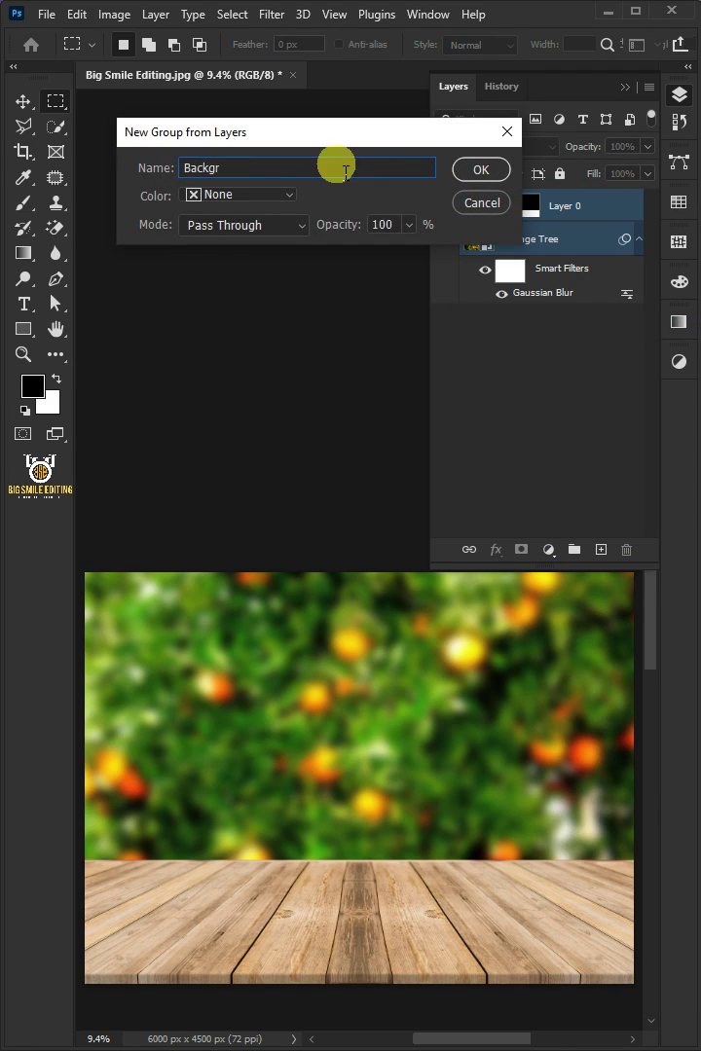
{"action": "left_click", "coordinate": [477, 170]}
- Place the Orange image, enlarged to about 134% and centred on the table
{"action": "left_click", "coordinate": [48, 16]}
{"action": "left_click", "coordinate": [135, 420]}
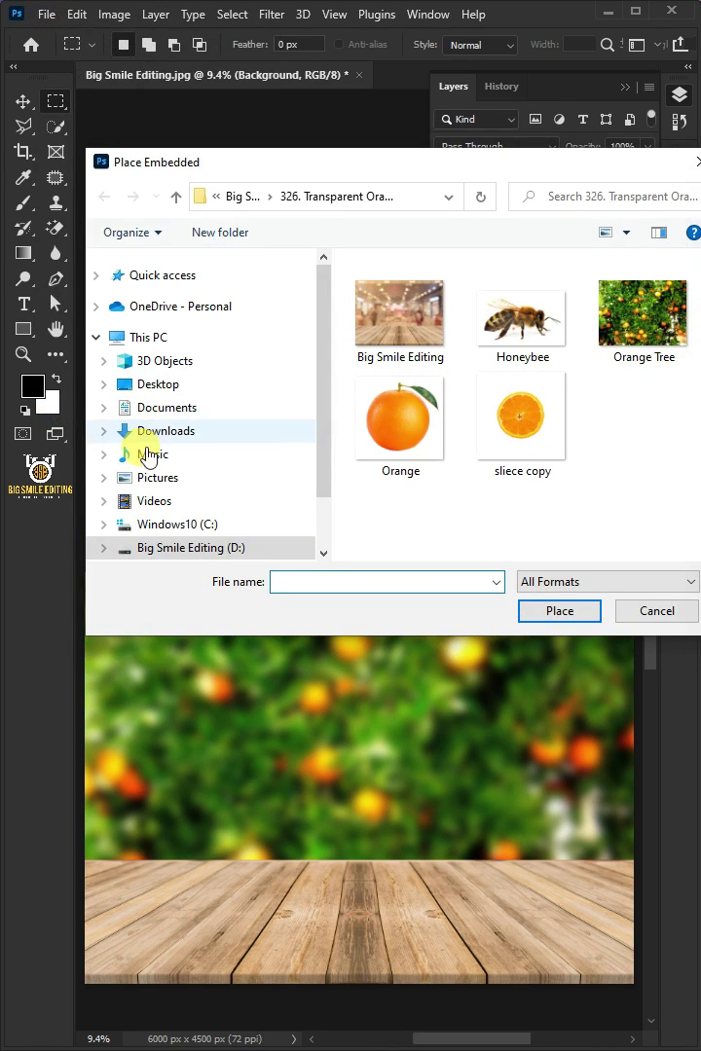
{"action": "double_click", "coordinate": [402, 427]}
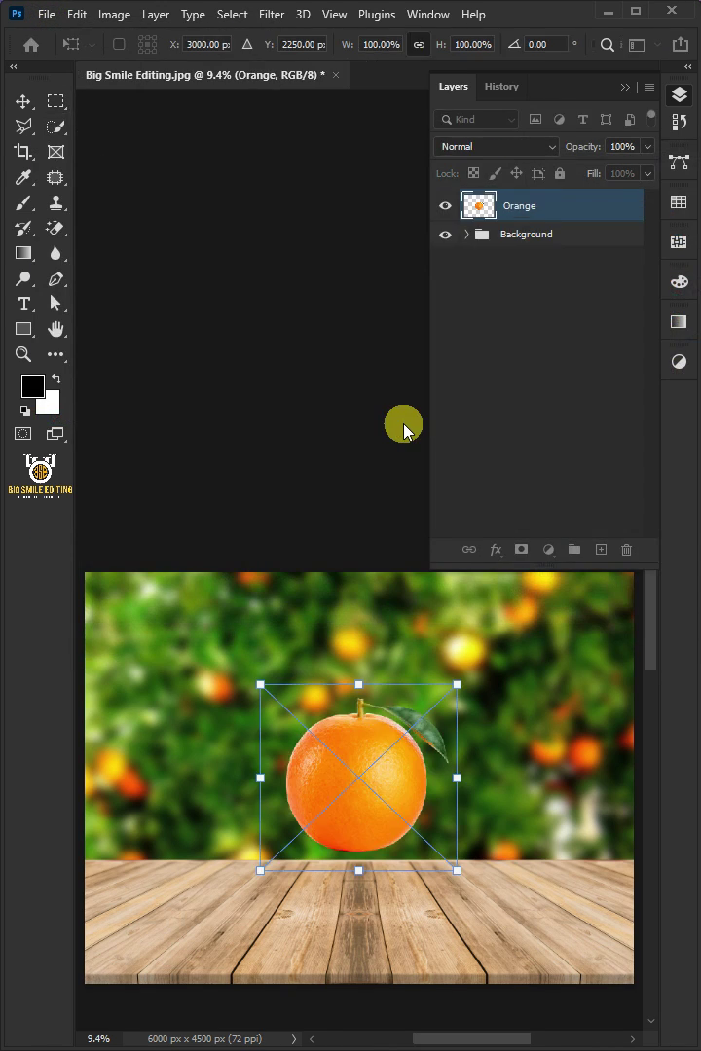
{"action": "left_click_drag", "start_coordinate": [363, 873], "coordinate": [365, 929]}
{"action": "left_click_drag", "start_coordinate": [370, 871], "coordinate": [370, 844]}
{"action": "left_click_drag", "start_coordinate": [360, 897], "coordinate": [361, 910]}
{"action": "left_click_drag", "start_coordinate": [366, 867], "coordinate": [364, 865]}
{"action": "double_click", "coordinate": [362, 783]}
{"action": "key", "text": "Return"}
- Rasterize the Orange layer
{"action": "key", "text": "m"}
{"action": "left_click", "coordinate": [408, 780]}
{"action": "right_click", "coordinate": [562, 204]}
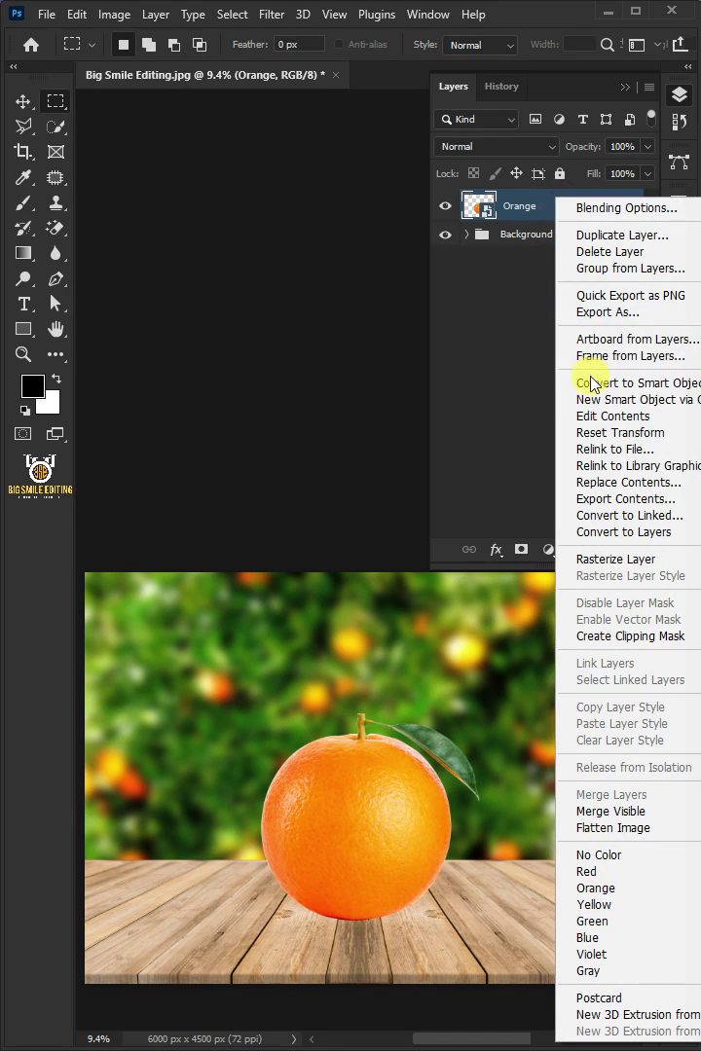
{"action": "left_click", "coordinate": [585, 556]}
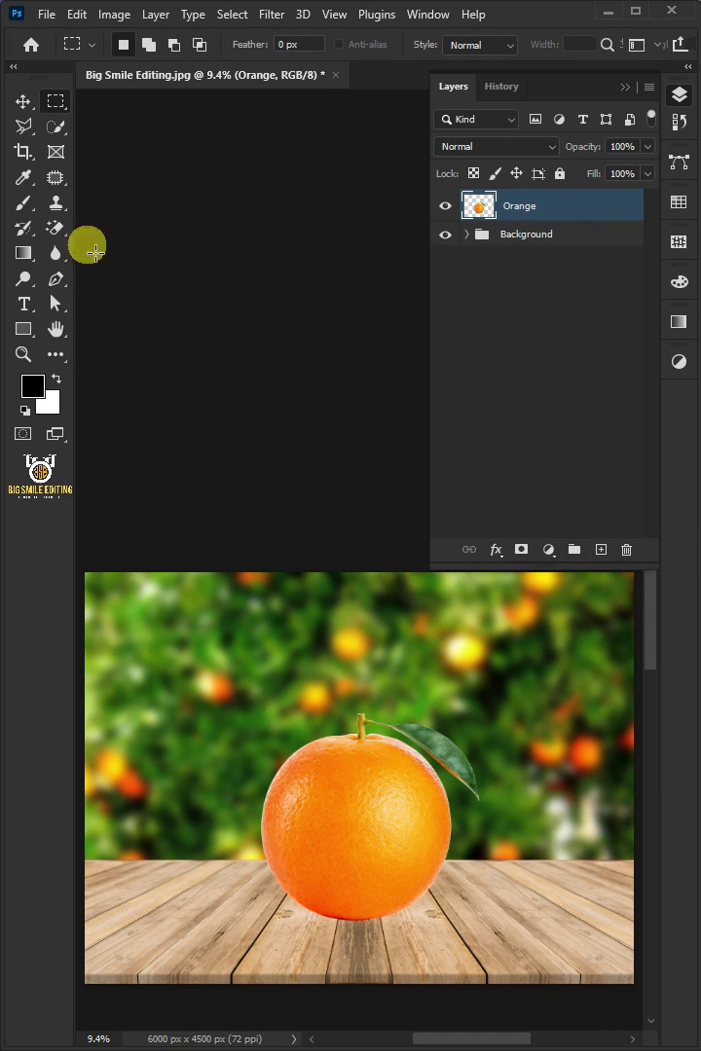
- Outline the orange's top half, including stem and leaf, with the Polygonal Lasso
{"action": "left_click", "coordinate": [24, 126]}
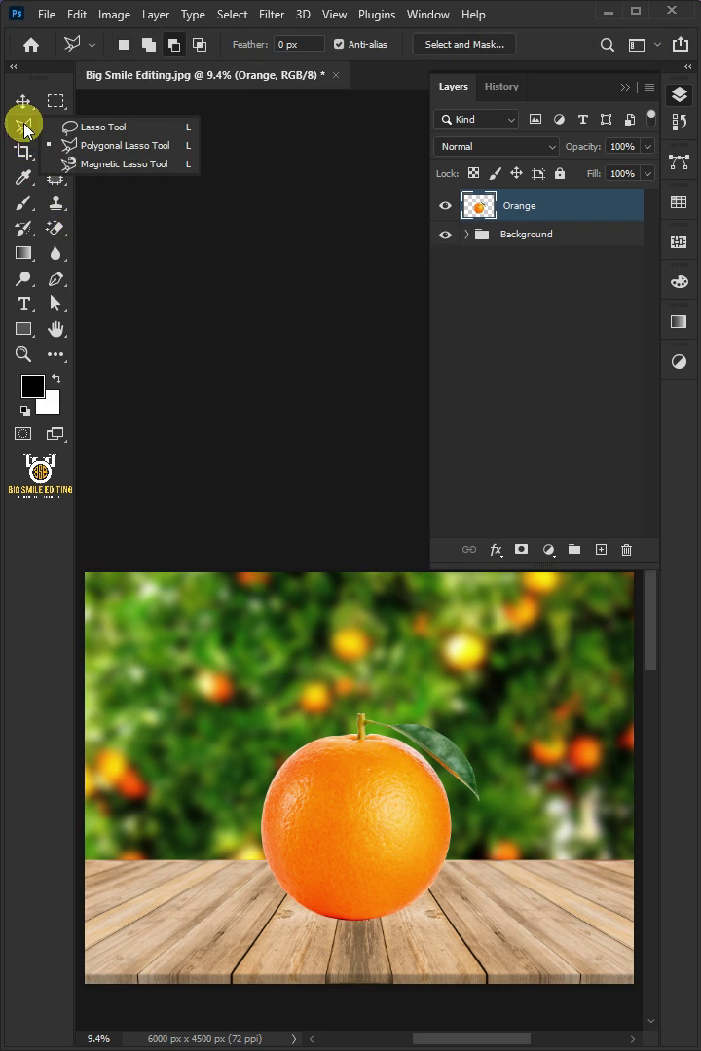
{"action": "left_click", "coordinate": [128, 145]}
{"action": "scroll", "coordinate": [377, 747], "scroll_direction": "up", "scroll_amount": 6, "text": "alt"}
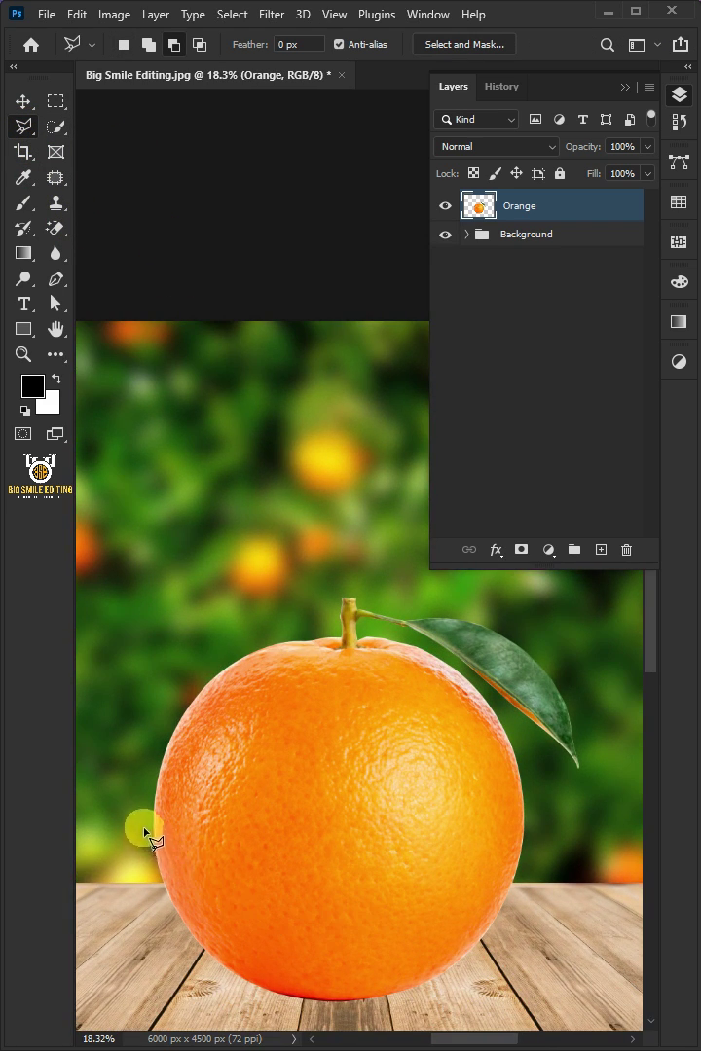
{"action": "left_click", "coordinate": [144, 828]}
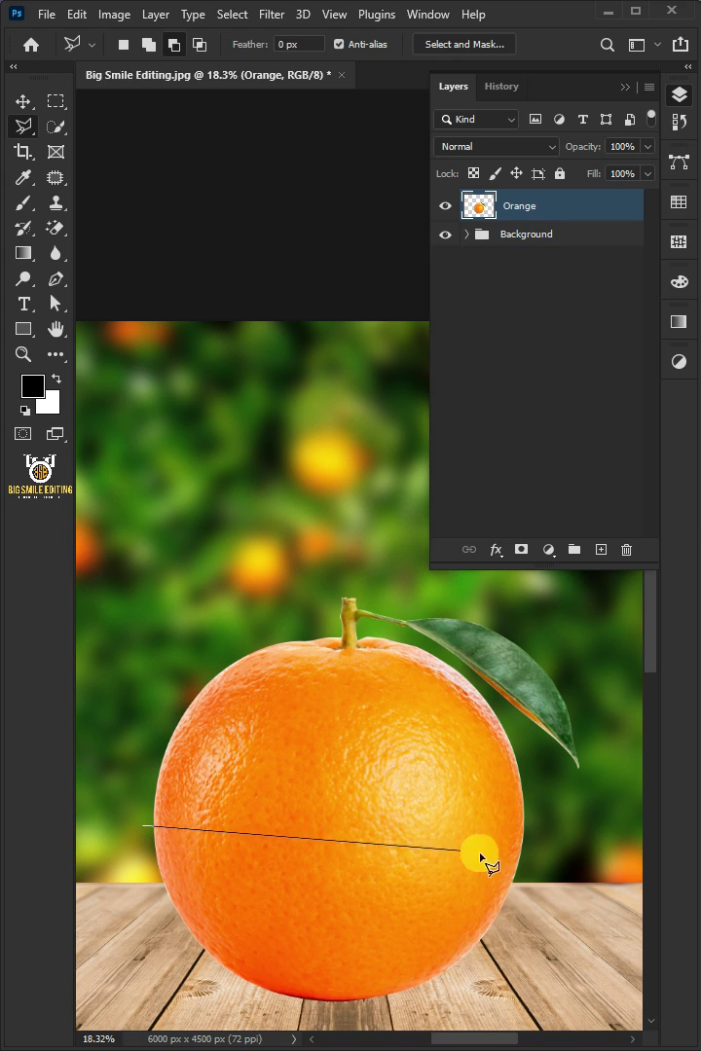
{"action": "left_click", "coordinate": [568, 827]}
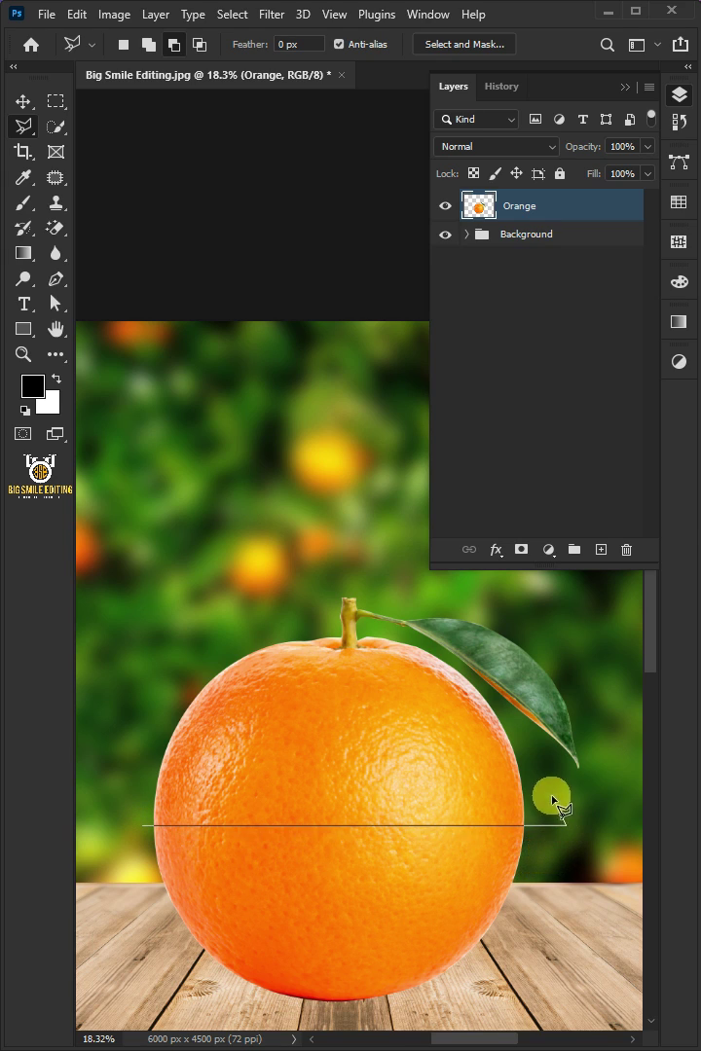
{"action": "left_click", "coordinate": [355, 649]}
{"action": "left_click", "coordinate": [341, 648]}
{"action": "left_click", "coordinate": [340, 636]}
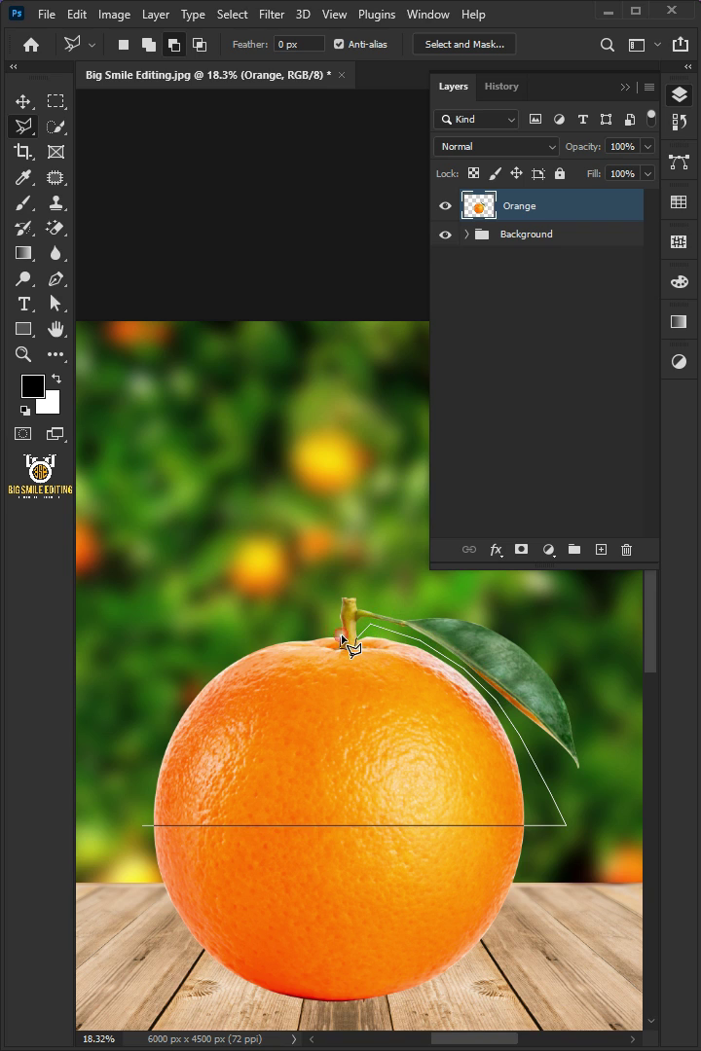
{"action": "left_click", "coordinate": [136, 824]}
- Cut the selected top half onto a new layer named Transparent Orange
{"action": "right_click", "coordinate": [304, 668]}
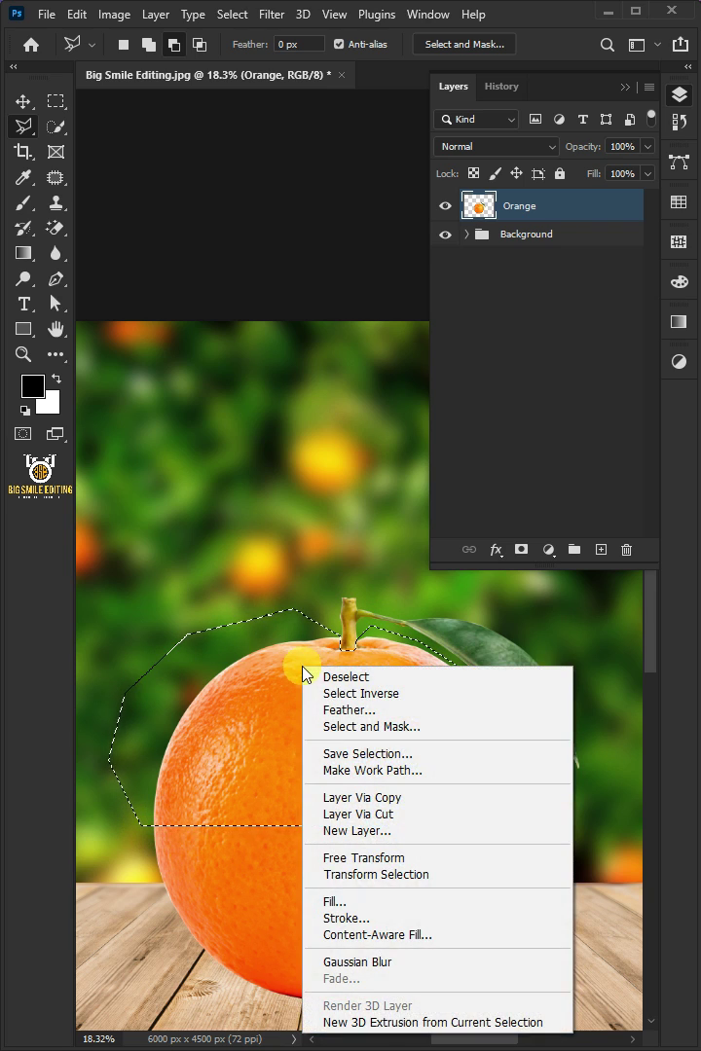
{"action": "left_click", "coordinate": [401, 816]}
{"action": "double_click", "coordinate": [532, 216]}
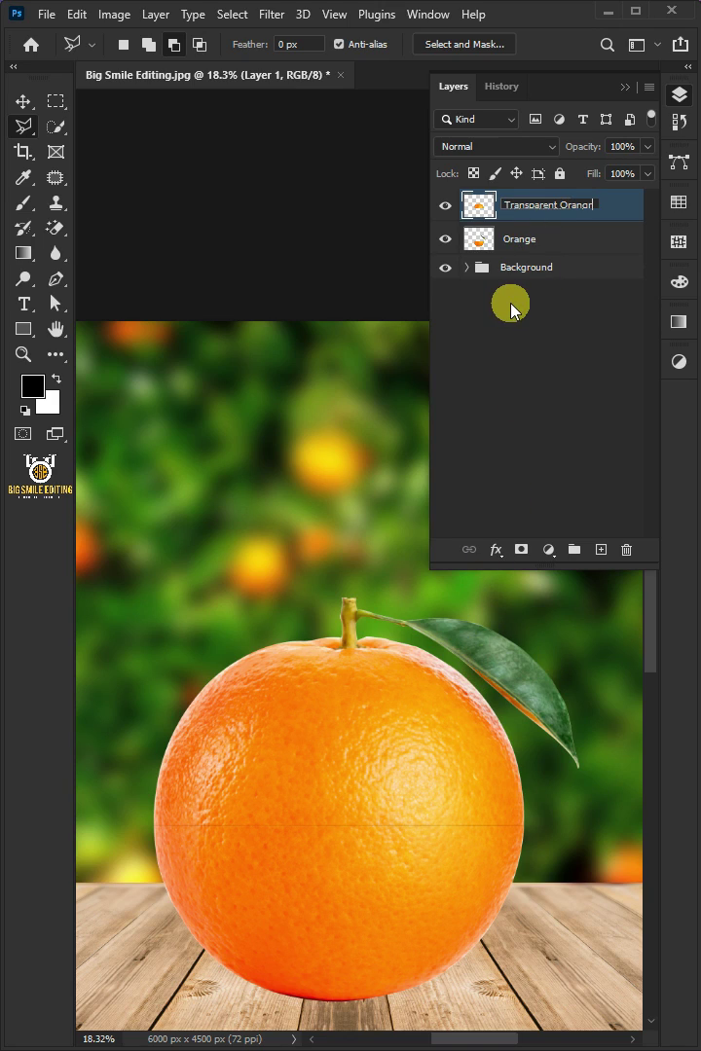
- Set Transparent Orange to Screen blending and desaturate it for a pale glassy look
{"action": "left_click", "coordinate": [637, 208]}
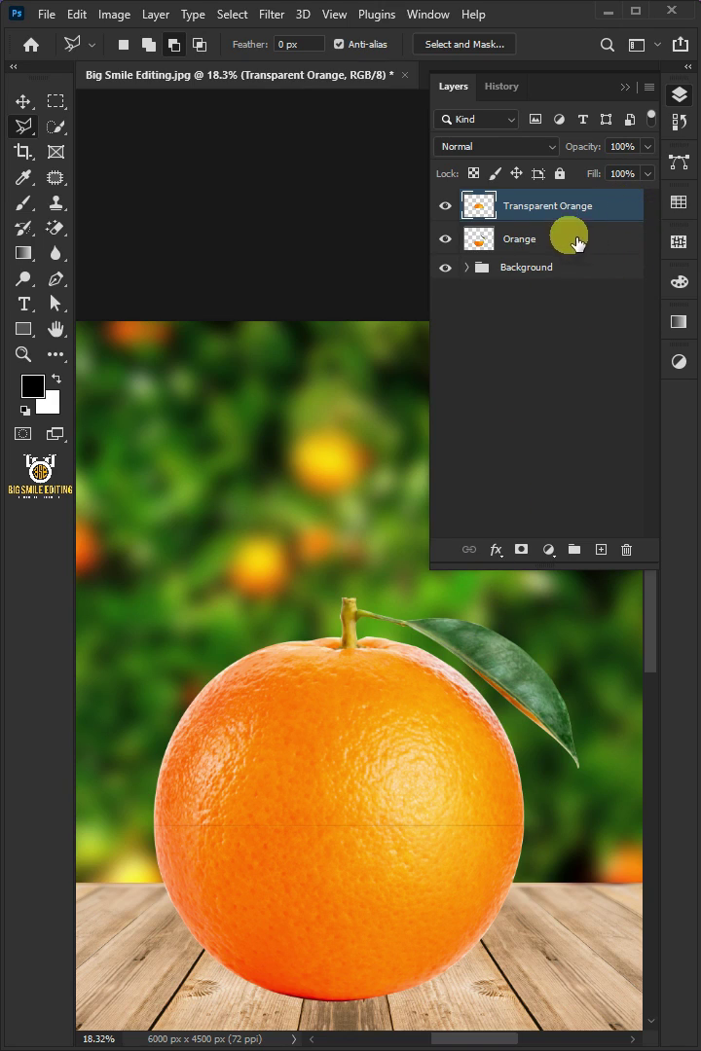
{"action": "left_click", "coordinate": [548, 148]}
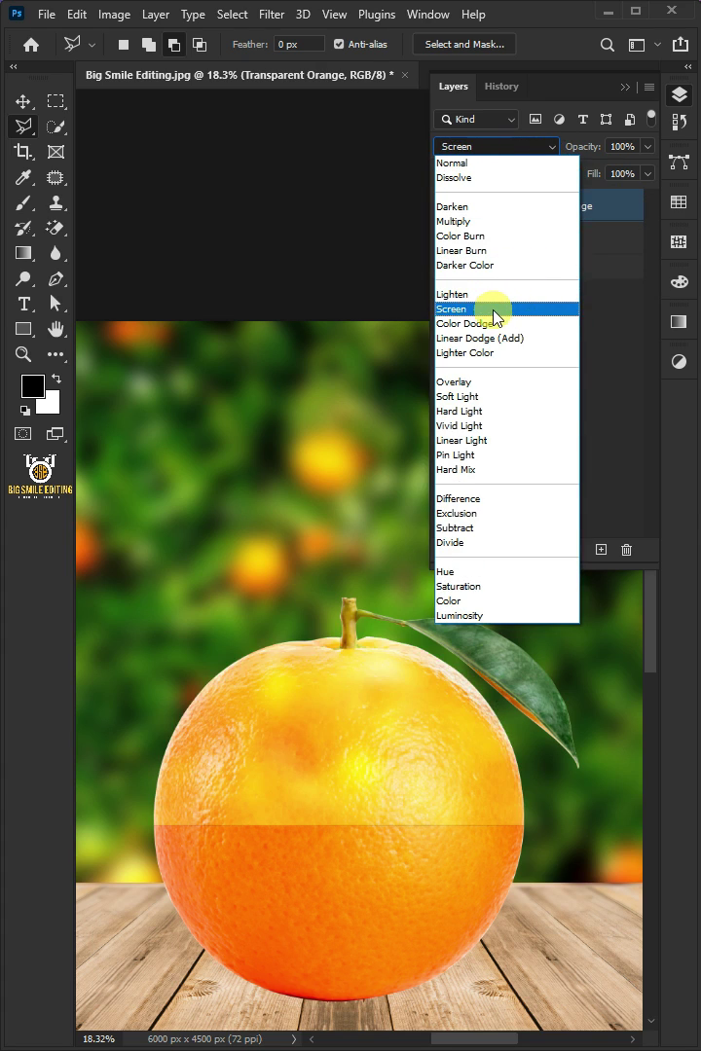
{"action": "left_click", "coordinate": [453, 308]}
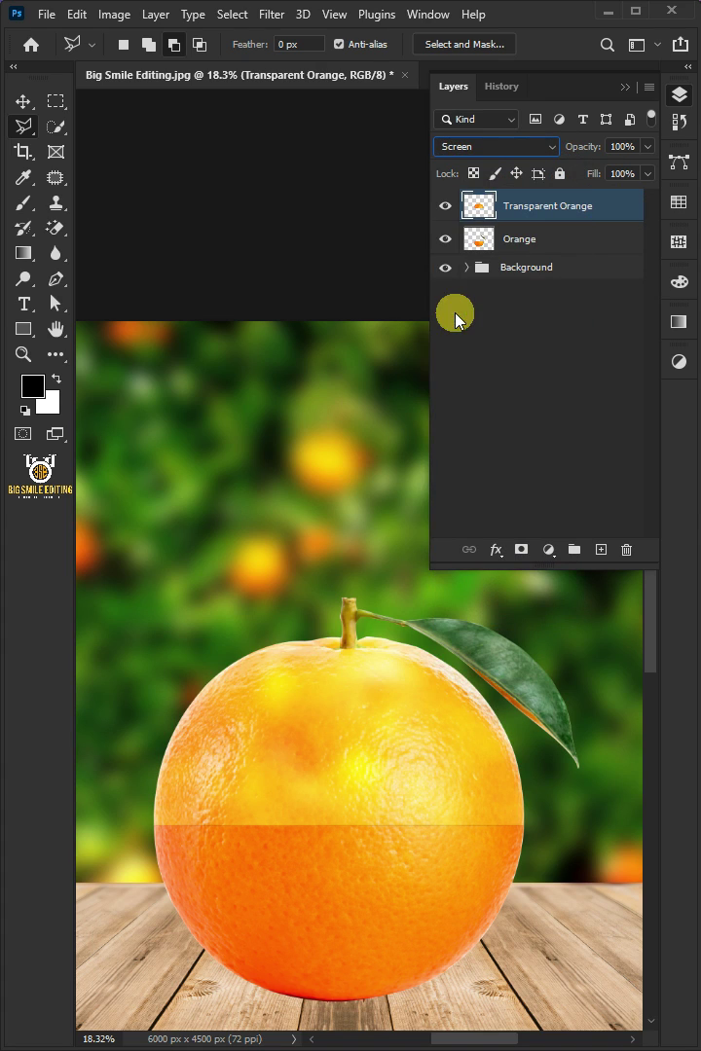
{"action": "left_click", "coordinate": [113, 14]}
{"action": "left_click", "coordinate": [127, 65]}
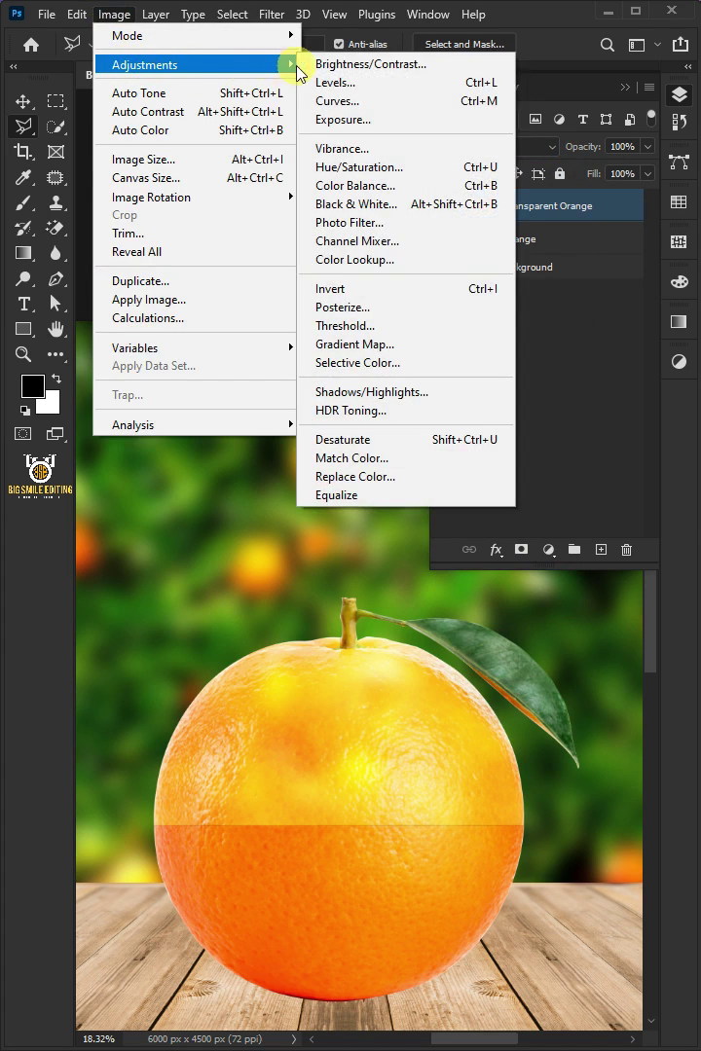
{"action": "left_click", "coordinate": [343, 440]}
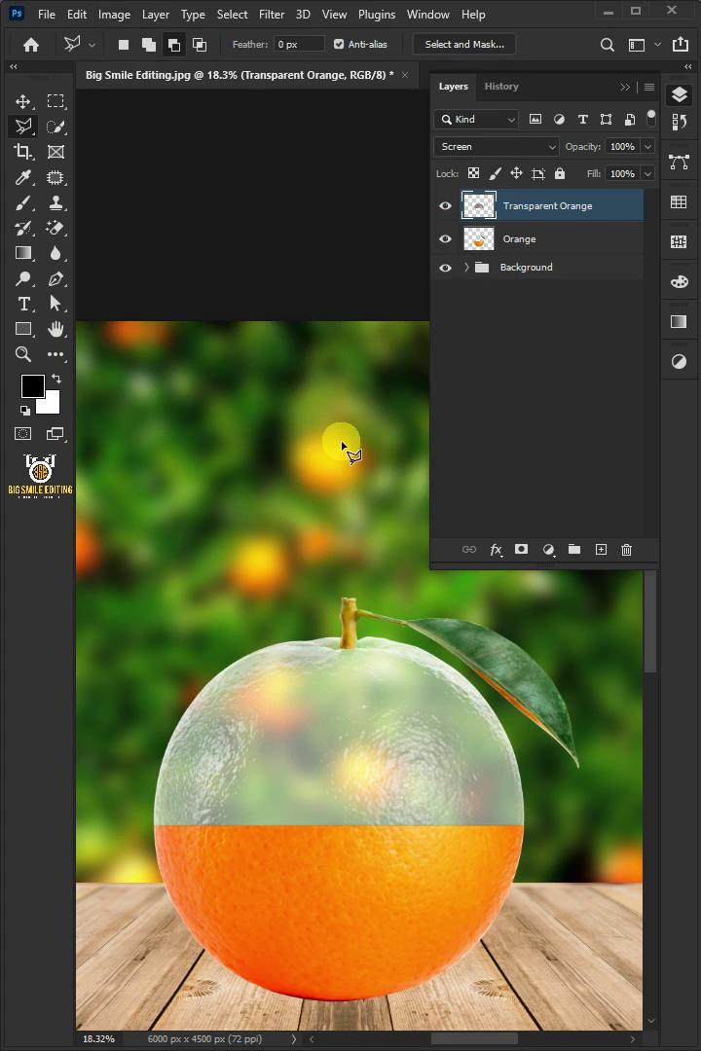
- Add a Levels adjustment clipped to Transparent Orange with input levels 90, 0.70, 200
{"action": "left_click", "coordinate": [546, 545]}
{"action": "left_click", "coordinate": [569, 651]}
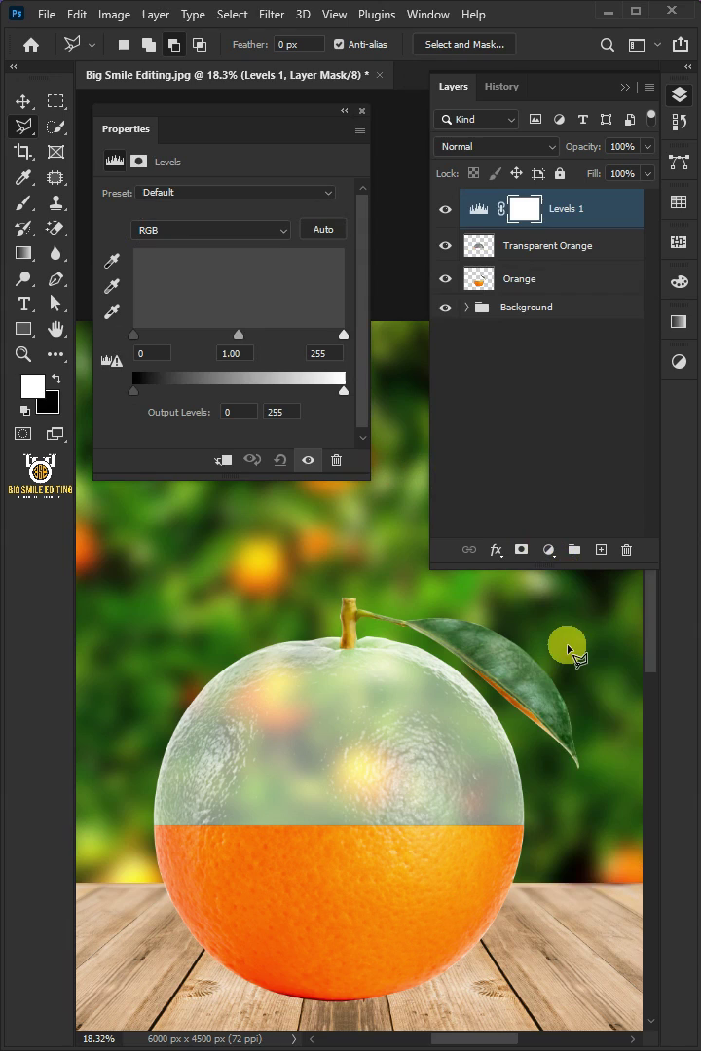
{"action": "left_click", "coordinate": [224, 461]}
{"action": "left_click_drag", "start_coordinate": [134, 335], "coordinate": [207, 334]}
{"action": "left_click_drag", "start_coordinate": [272, 337], "coordinate": [298, 338]}
{"action": "left_click_drag", "start_coordinate": [342, 335], "coordinate": [302, 377]}
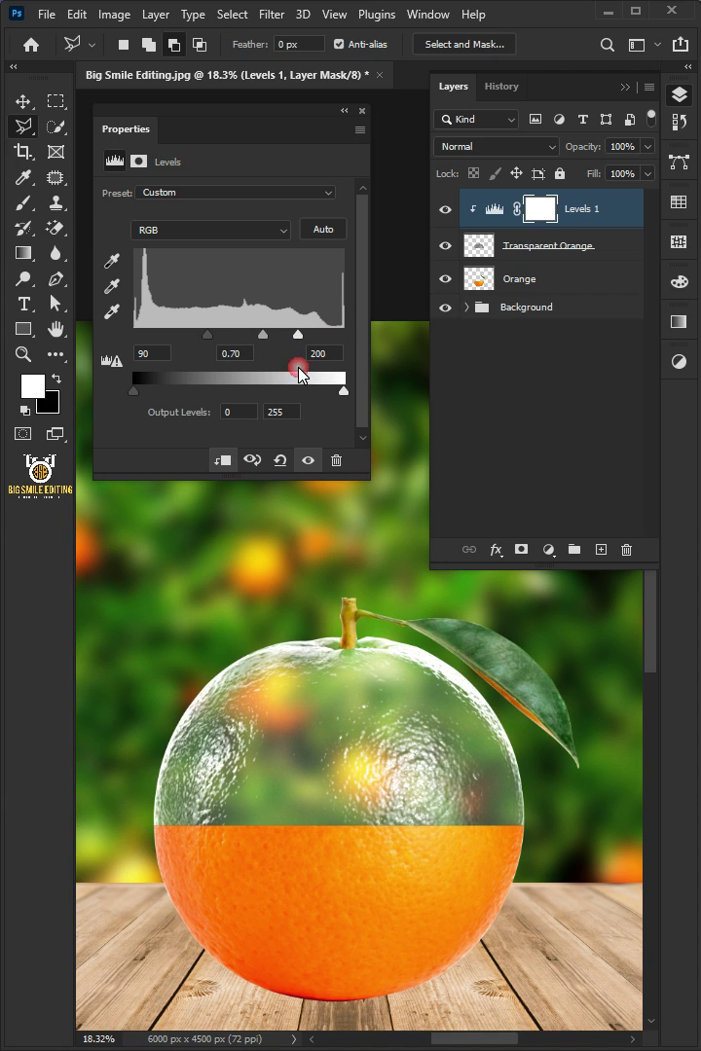
- Close the Levels properties and place the 'sliece copy' orange slice image
{"action": "left_click", "coordinate": [363, 112]}
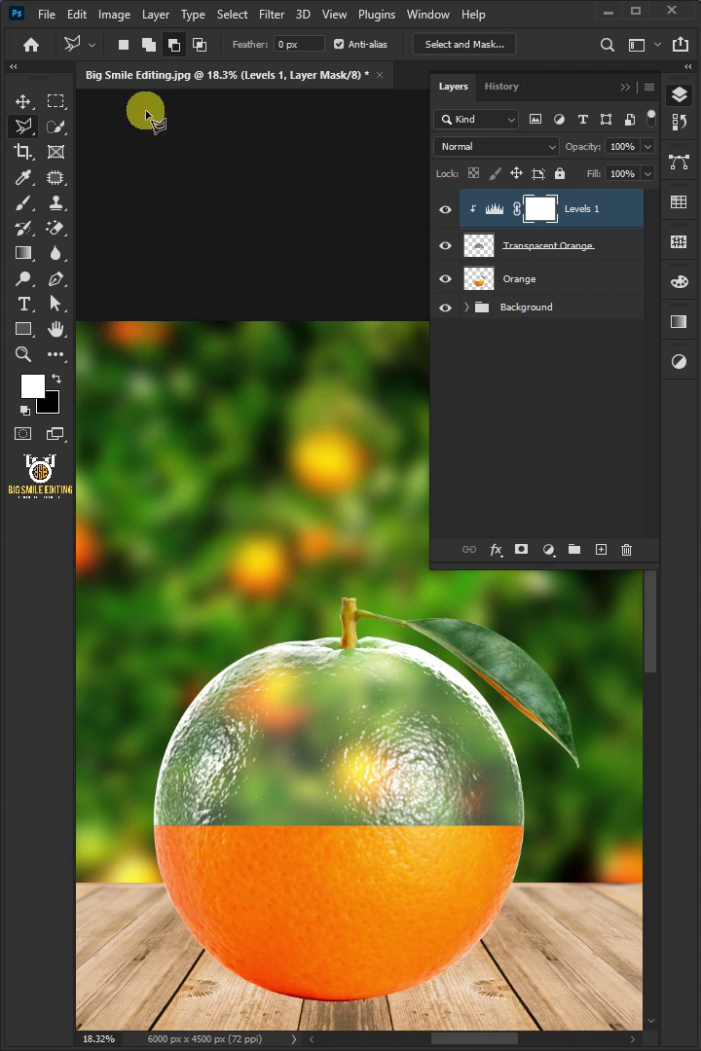
{"action": "left_click", "coordinate": [45, 15]}
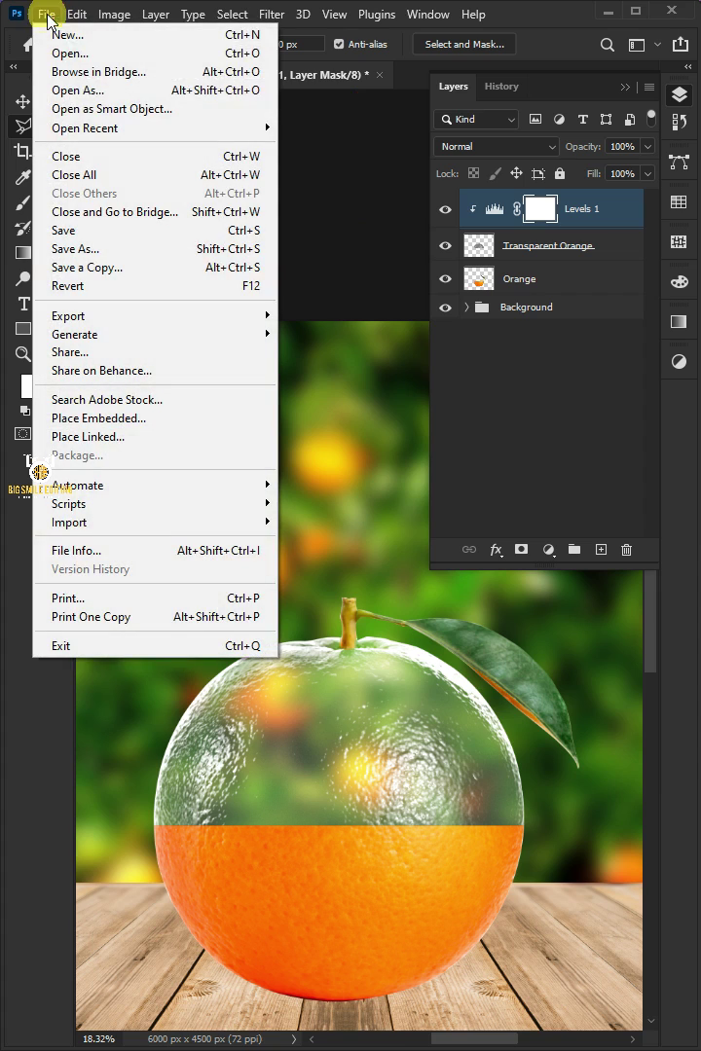
{"action": "left_click", "coordinate": [143, 418]}
{"action": "double_click", "coordinate": [512, 418]}
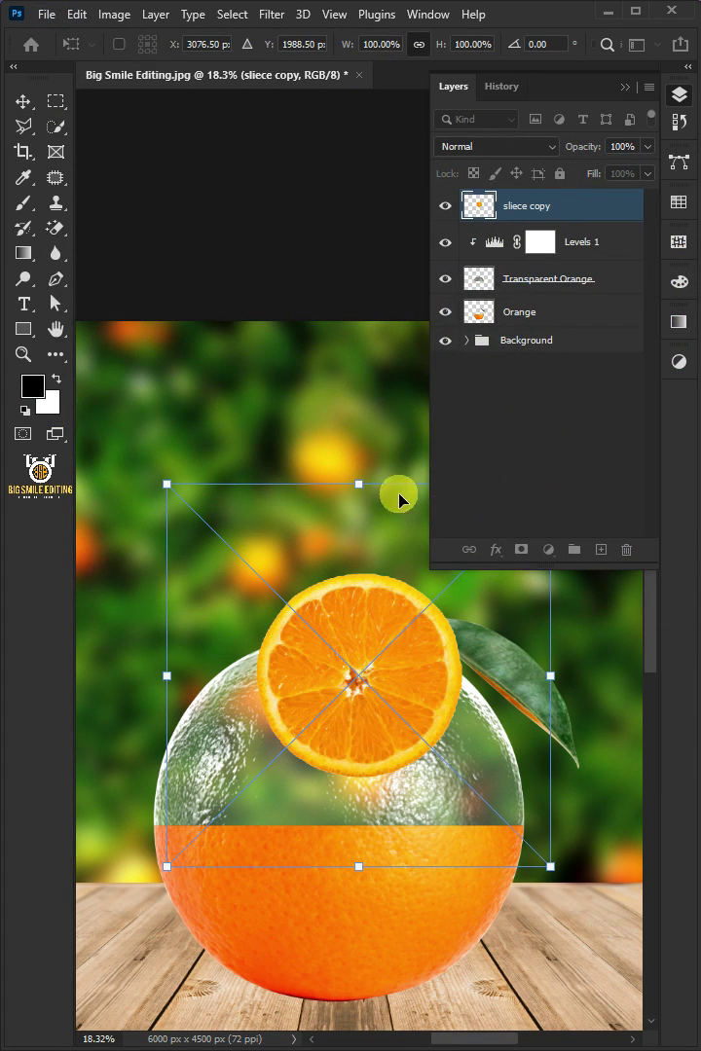
- Squash the slice flat and stretch it wide across the orange's cut line
{"action": "left_click_drag", "start_coordinate": [358, 484], "coordinate": [358, 768]}
{"action": "left_click_drag", "start_coordinate": [535, 832], "coordinate": [638, 826]}
{"action": "left_click_drag", "start_coordinate": [173, 830], "coordinate": [78, 839]}
{"action": "left_click_drag", "start_coordinate": [376, 827], "coordinate": [324, 827]}
{"action": "left_click_drag", "start_coordinate": [579, 822], "coordinate": [641, 822]}
{"action": "left_click_drag", "start_coordinate": [449, 1039], "coordinate": [482, 1039]}
{"action": "left_click_drag", "start_coordinate": [450, 822], "coordinate": [483, 823]}
{"action": "left_click_drag", "start_coordinate": [487, 1040], "coordinate": [424, 1039]}
{"action": "left_click_drag", "start_coordinate": [215, 817], "coordinate": [197, 817]}
{"action": "left_click_drag", "start_coordinate": [403, 818], "coordinate": [405, 825]}
{"action": "left_click_drag", "start_coordinate": [350, 873], "coordinate": [349, 863]}
{"action": "left_click_drag", "start_coordinate": [472, 1040], "coordinate": [442, 1039]}
{"action": "left_click_drag", "start_coordinate": [193, 820], "coordinate": [170, 819]}
{"action": "left_click_drag", "start_coordinate": [442, 1040], "coordinate": [473, 1039]}
{"action": "left_click_drag", "start_coordinate": [259, 833], "coordinate": [269, 839]}
- Fine-tune the slice's height, commit the transform, and move its layer below the glassy half
{"action": "left_click_drag", "start_coordinate": [350, 781], "coordinate": [349, 783]}
{"action": "left_click_drag", "start_coordinate": [357, 870], "coordinate": [357, 868]}
{"action": "left_click", "coordinate": [368, 824]}
{"action": "left_click_drag", "start_coordinate": [350, 781], "coordinate": [349, 779]}
{"action": "left_click_drag", "start_coordinate": [442, 1040], "coordinate": [416, 1040]}
{"action": "left_click_drag", "start_coordinate": [155, 828], "coordinate": [155, 827]}
{"action": "left_click_drag", "start_coordinate": [416, 1039], "coordinate": [445, 1040]}
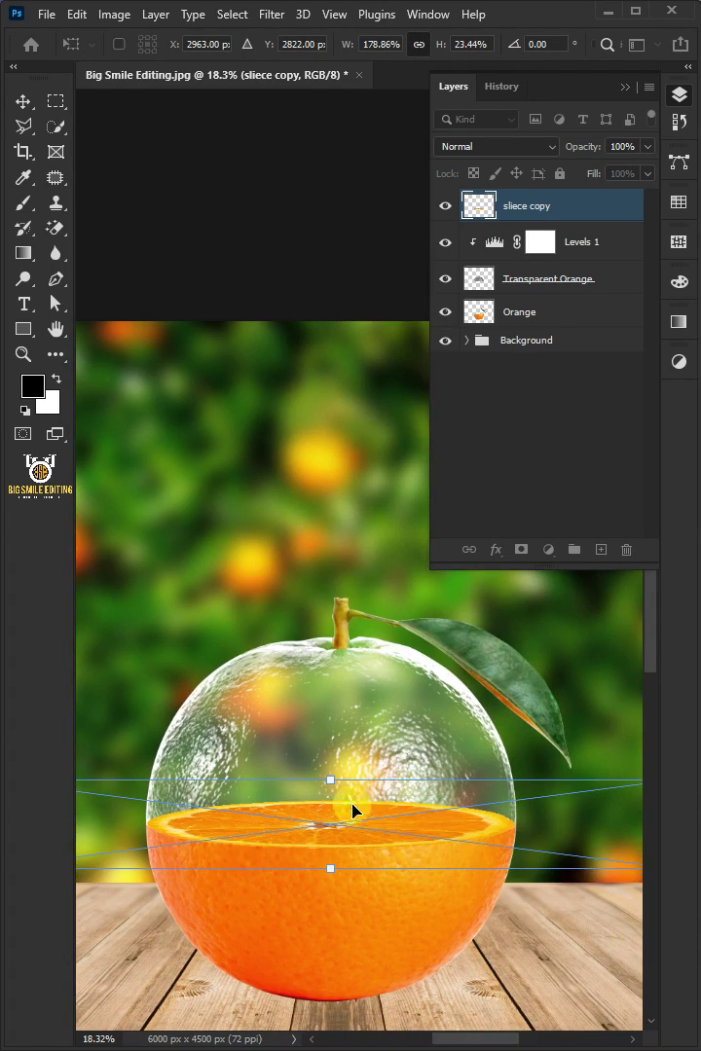
{"action": "key", "text": "Return"}
{"action": "key", "text": "l"}
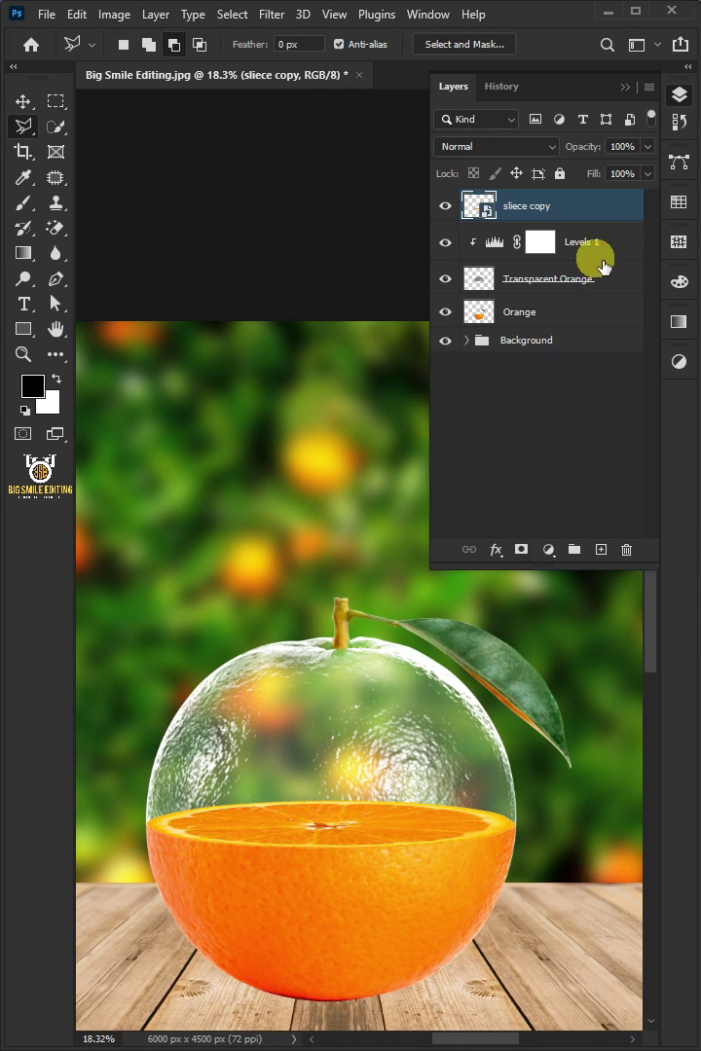
{"action": "left_click_drag", "start_coordinate": [592, 207], "coordinate": [628, 300]}
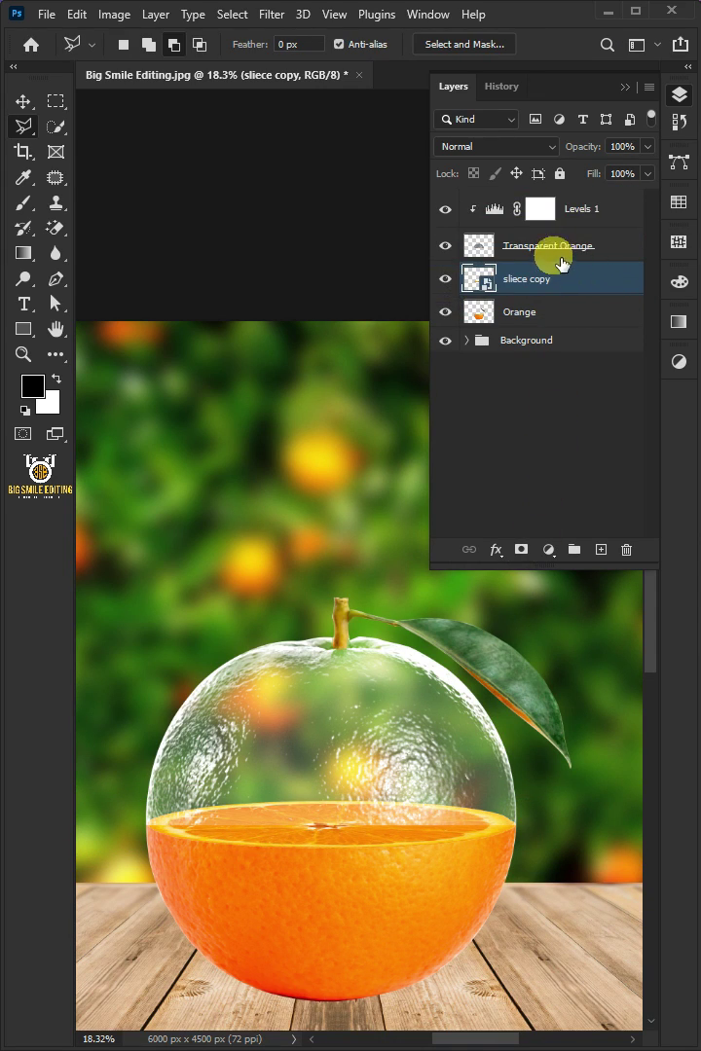
- Warp Transparent Orange's bottom edge into a curve matching the slice's rim
{"action": "left_click", "coordinate": [527, 246]}
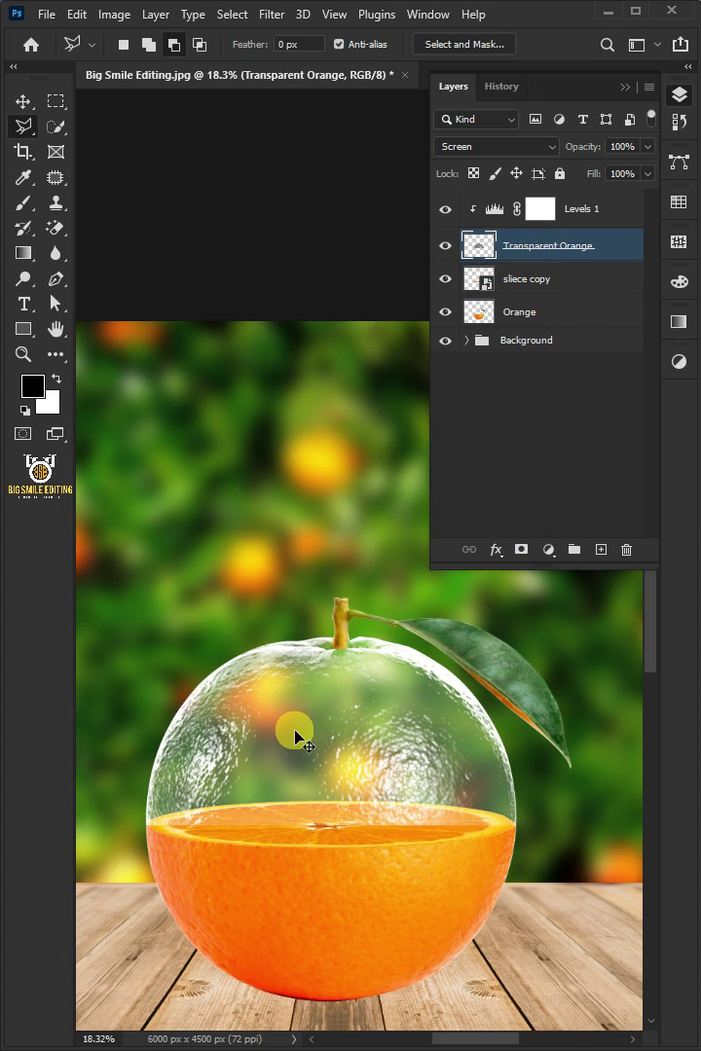
{"action": "key", "text": "ctrl+t"}
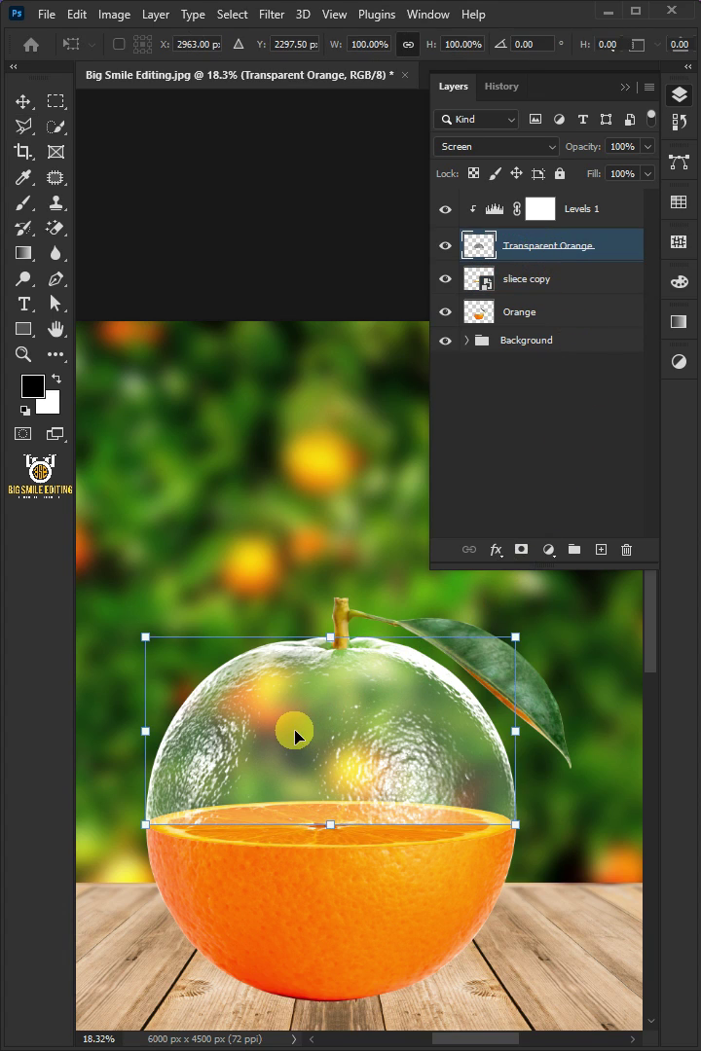
{"action": "right_click", "coordinate": [356, 731]}
{"action": "left_click", "coordinate": [392, 450]}
{"action": "left_click_drag", "start_coordinate": [271, 829], "coordinate": [264, 871]}
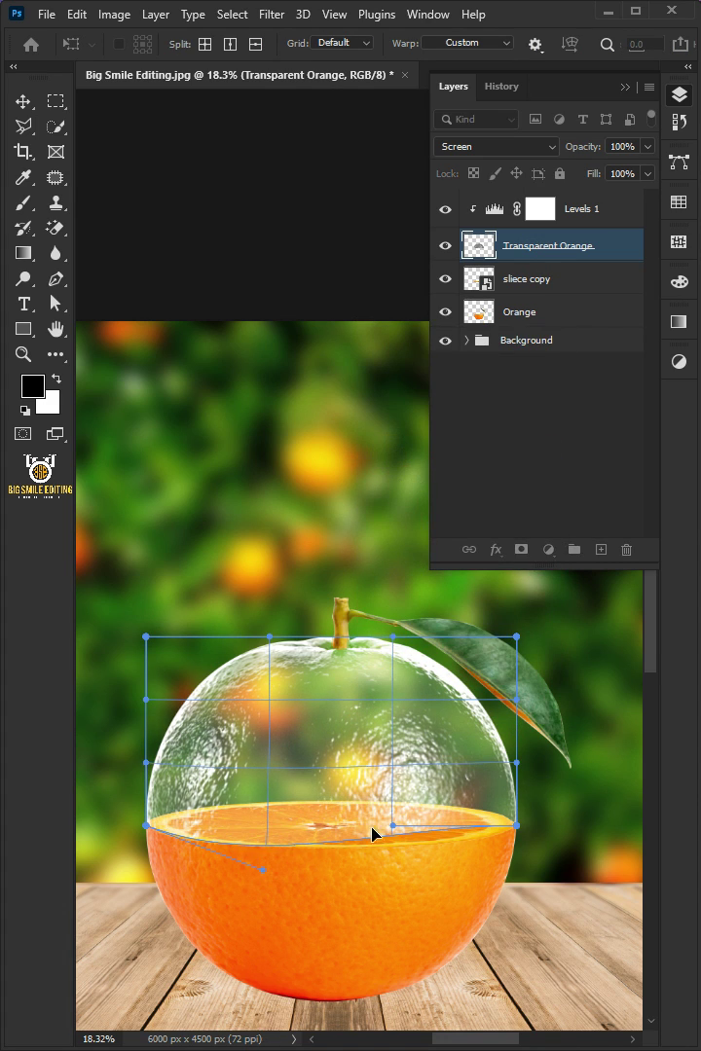
{"action": "left_click_drag", "start_coordinate": [376, 825], "coordinate": [485, 842]}
{"action": "left_click_drag", "start_coordinate": [255, 871], "coordinate": [257, 867]}
{"action": "left_click_drag", "start_coordinate": [485, 842], "coordinate": [486, 851]}
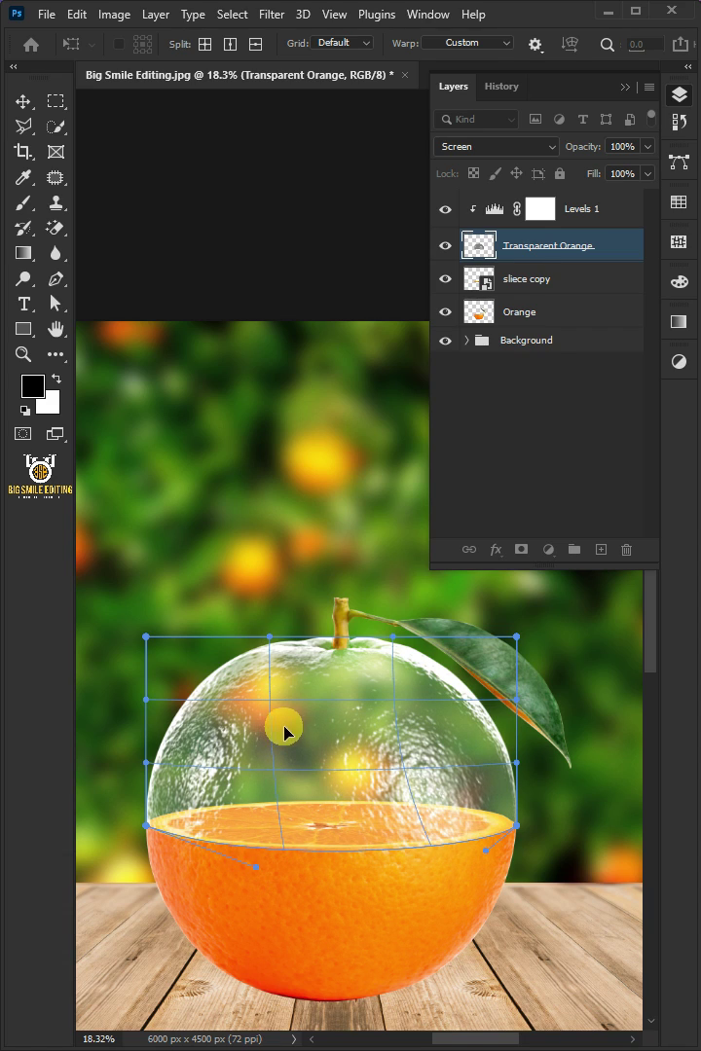
{"action": "key", "text": "Return"}
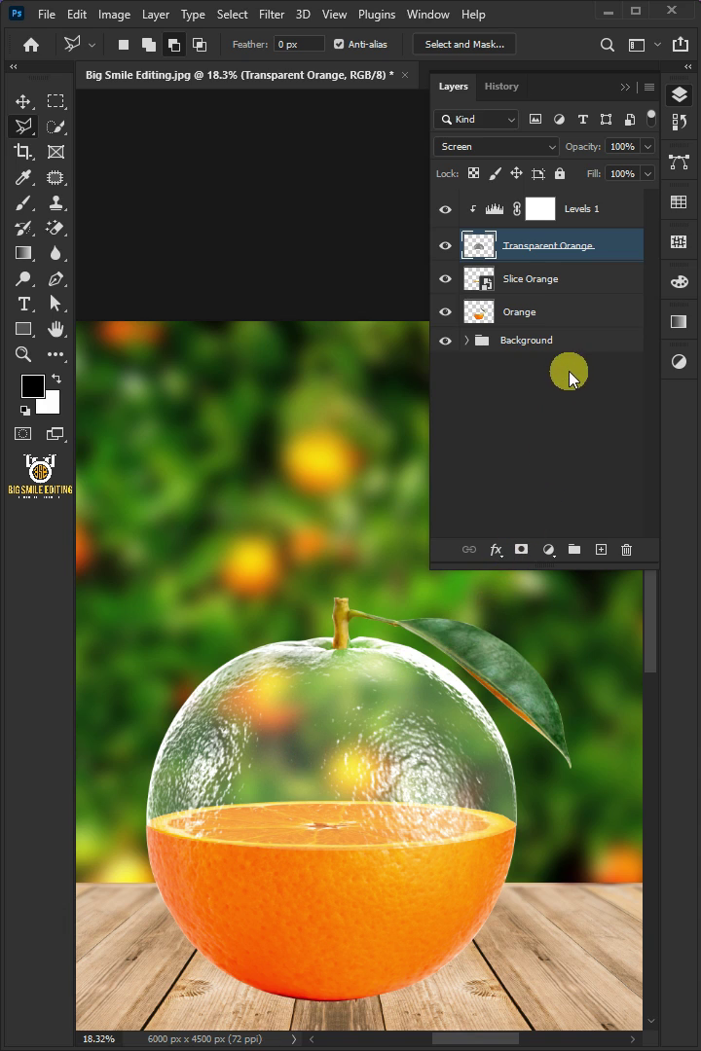
- With Slice Orange selected, place the Honeybee image as an embedded layer
{"action": "left_click", "coordinate": [590, 285]}
{"action": "left_click", "coordinate": [47, 15]}
{"action": "left_click", "coordinate": [163, 419]}
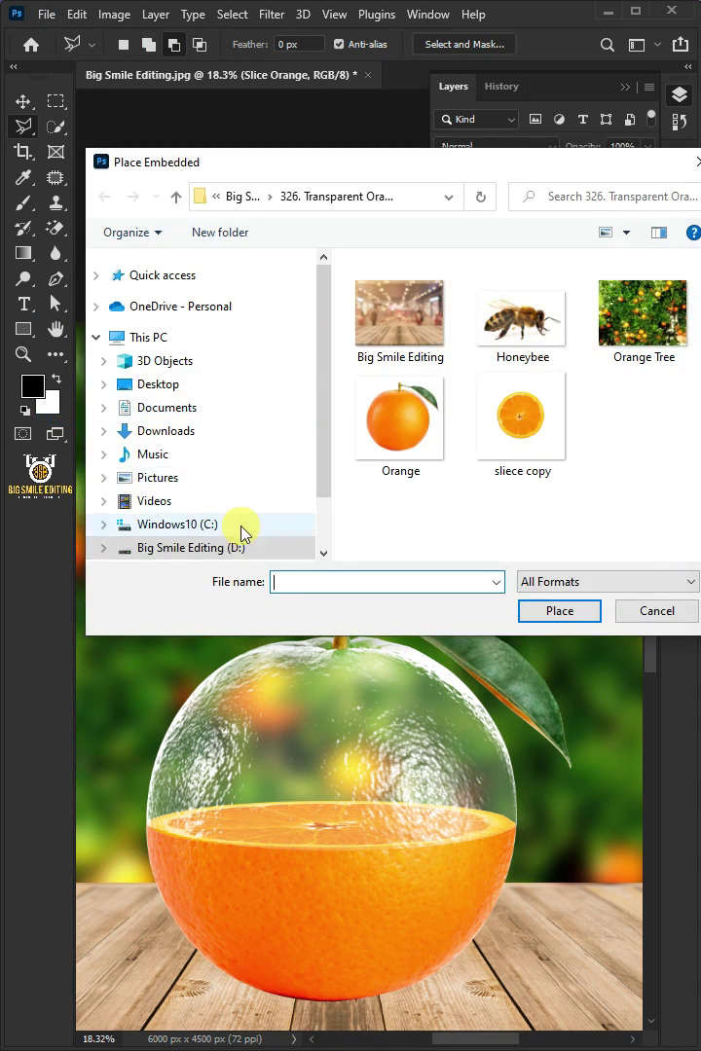
{"action": "double_click", "coordinate": [518, 332]}
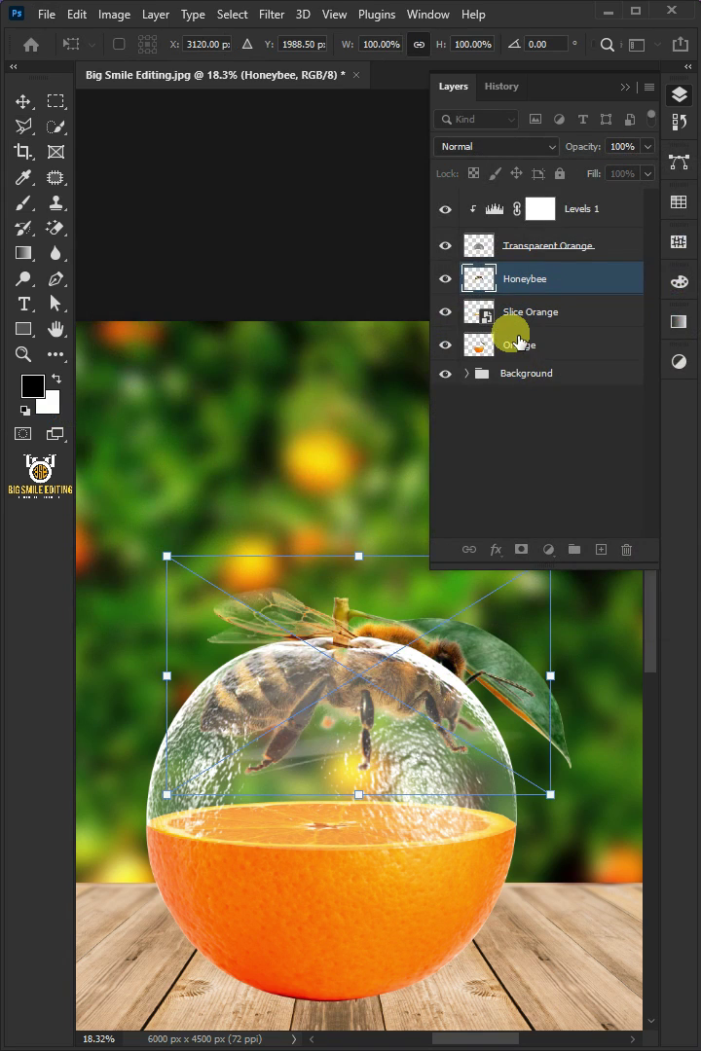
- Scale the bee to about 24% and set it on the left side of the orange's cut face
{"action": "left_click_drag", "start_coordinate": [362, 559], "coordinate": [294, 828]}
{"action": "left_click_drag", "start_coordinate": [291, 792], "coordinate": [298, 835]}
{"action": "left_click", "coordinate": [294, 813]}
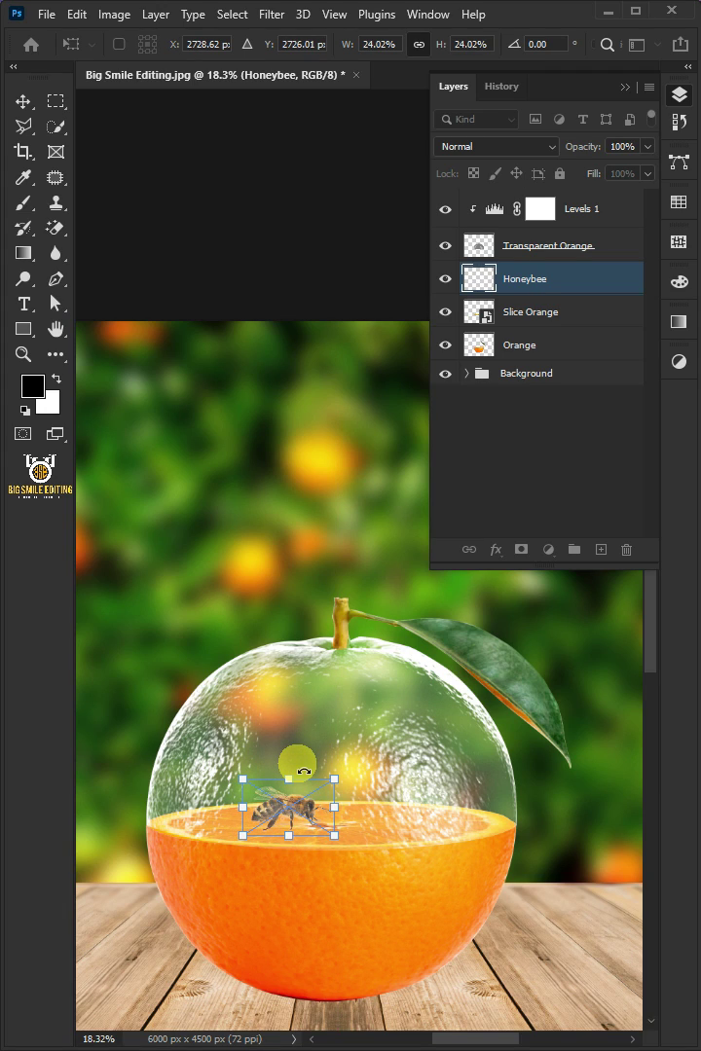
{"action": "key", "text": "Return"}
{"action": "key", "text": "l"}
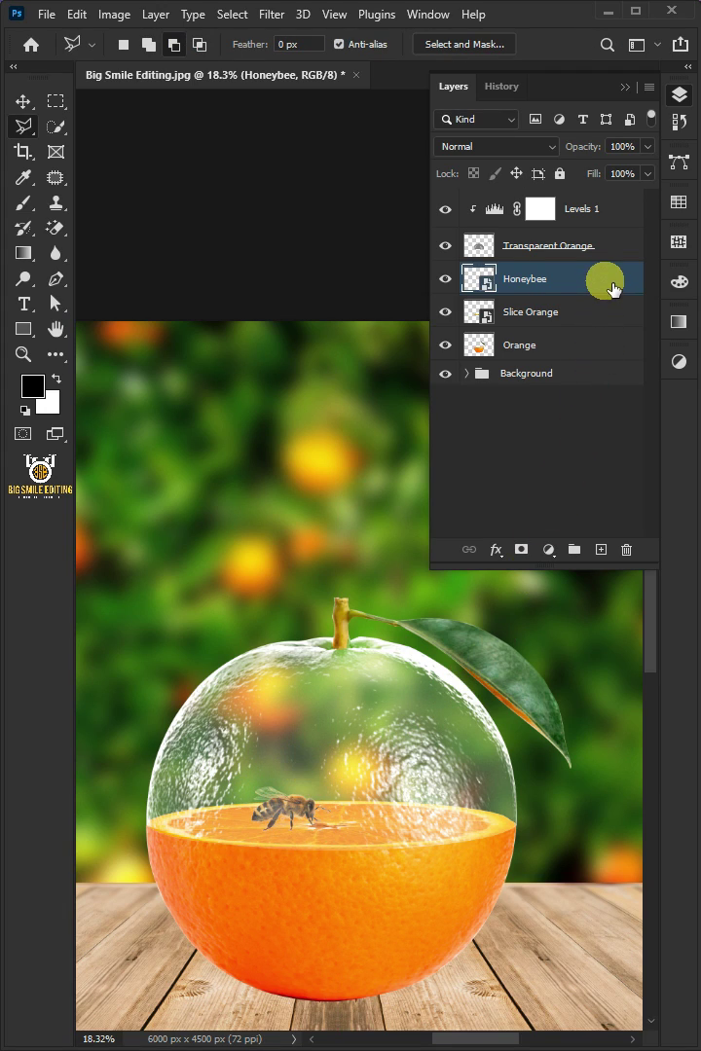
- Duplicate the bee, flip it horizontally, and place it at 19.27% to the right, facing the first bee
{"action": "key", "text": "ctrl+j"}
{"action": "key", "text": "ctrl+t"}
{"action": "right_click", "coordinate": [289, 801]}
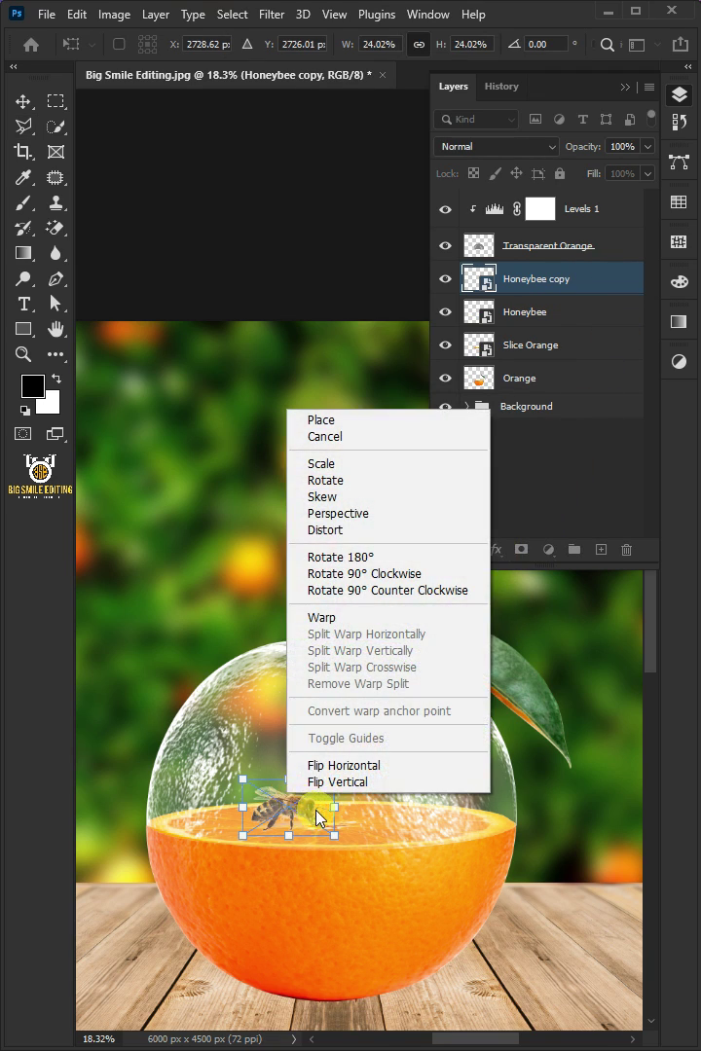
{"action": "left_click", "coordinate": [392, 766]}
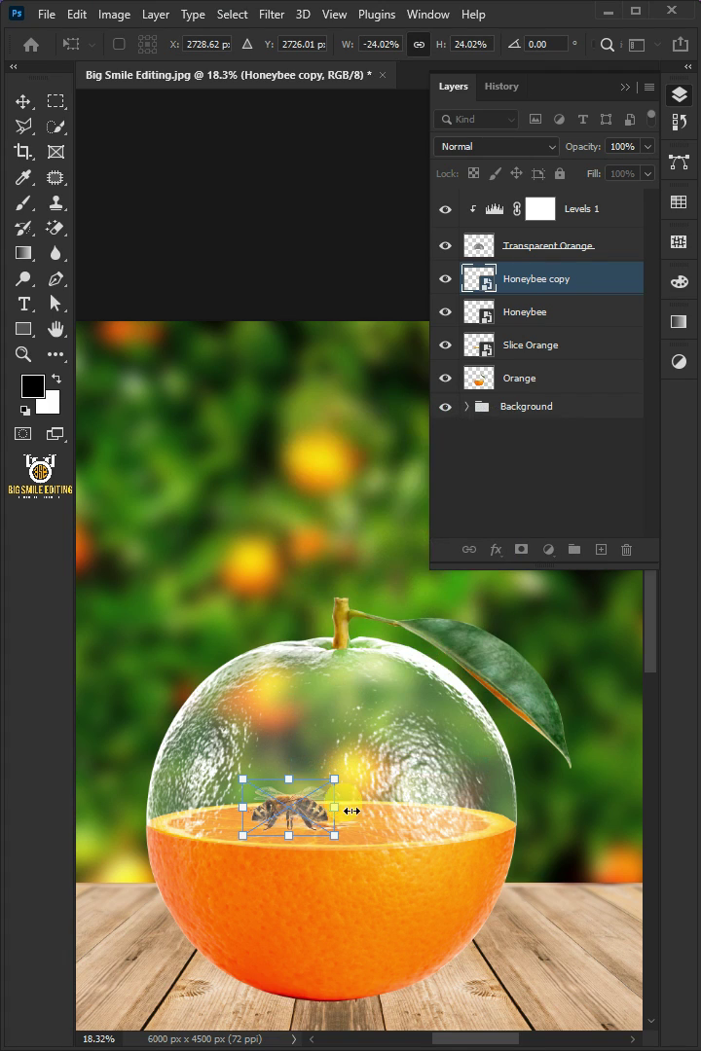
{"action": "left_click_drag", "start_coordinate": [330, 815], "coordinate": [412, 811]}
{"action": "left_click_drag", "start_coordinate": [368, 775], "coordinate": [365, 814]}
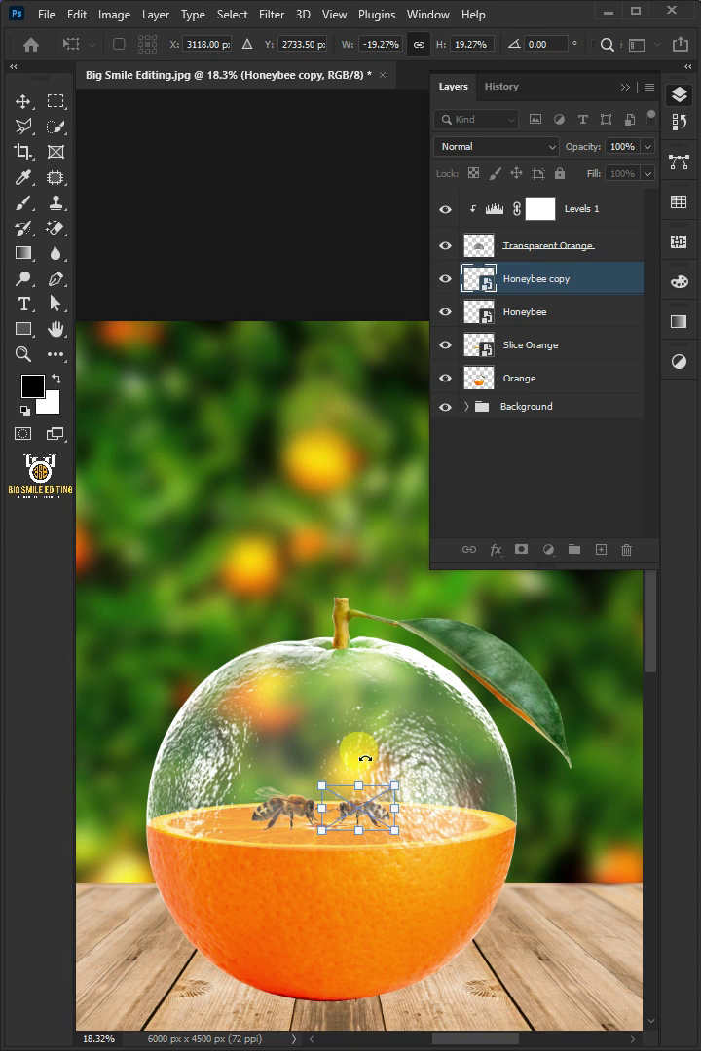
{"action": "key", "text": "Return"}
- Group the Honeybee layer and its copy into a group named Bees
{"action": "key", "text": "l"}
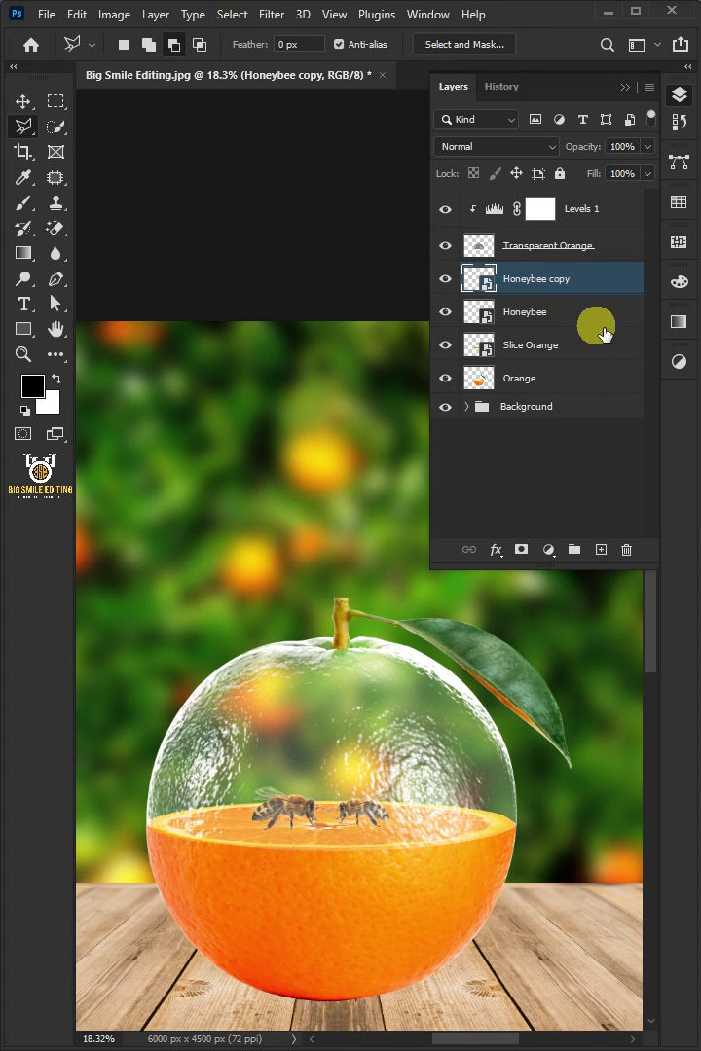
{"action": "left_click", "coordinate": [612, 276]}
{"action": "left_click", "coordinate": [624, 311], "text": "shift"}
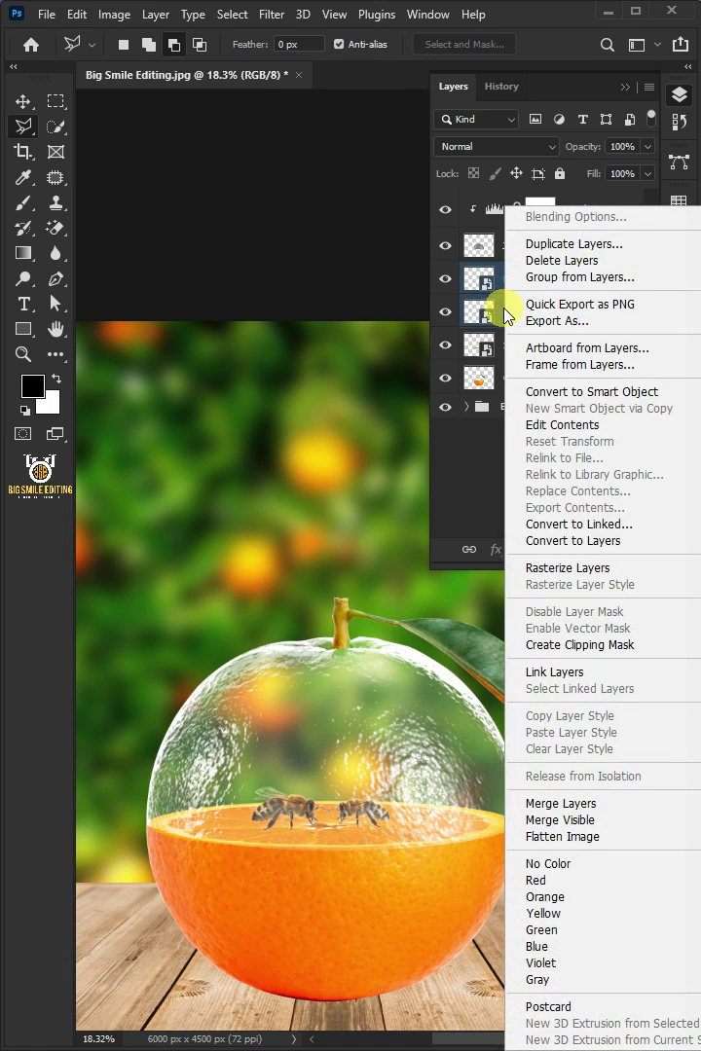
{"action": "left_click", "coordinate": [550, 277]}
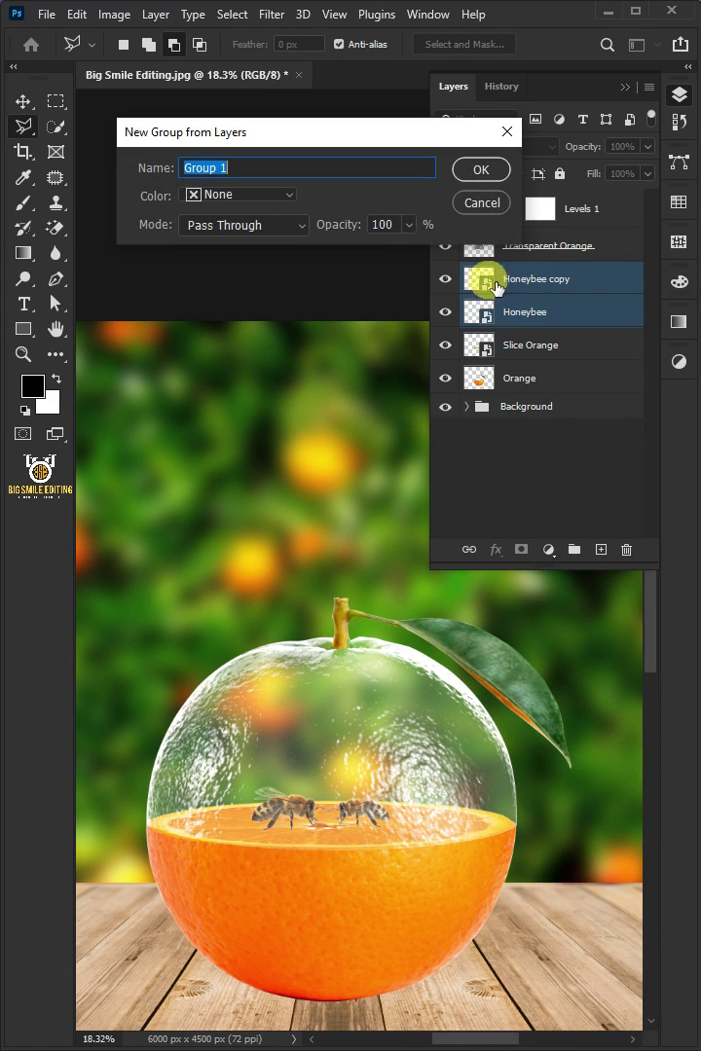
{"action": "type", "text": "Bees"}
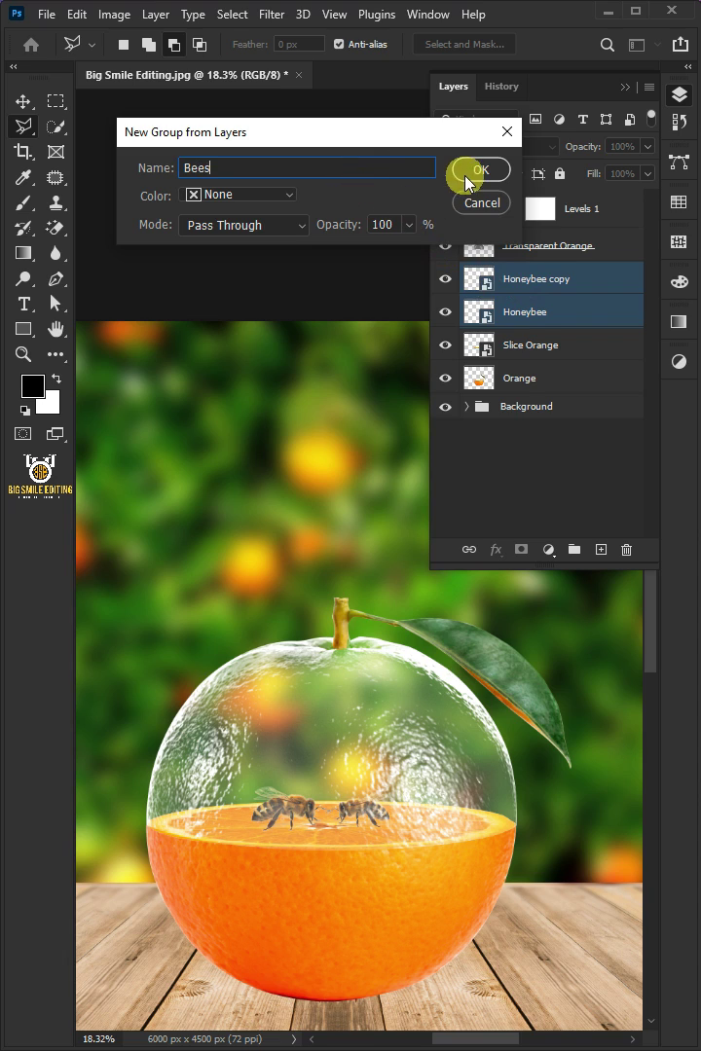
{"action": "left_click", "coordinate": [472, 175]}
- Add a Hue/Saturation adjustment clipped to the Bees group with Hue set to +20
{"action": "left_click", "coordinate": [548, 551]}
{"action": "left_click", "coordinate": [580, 726]}
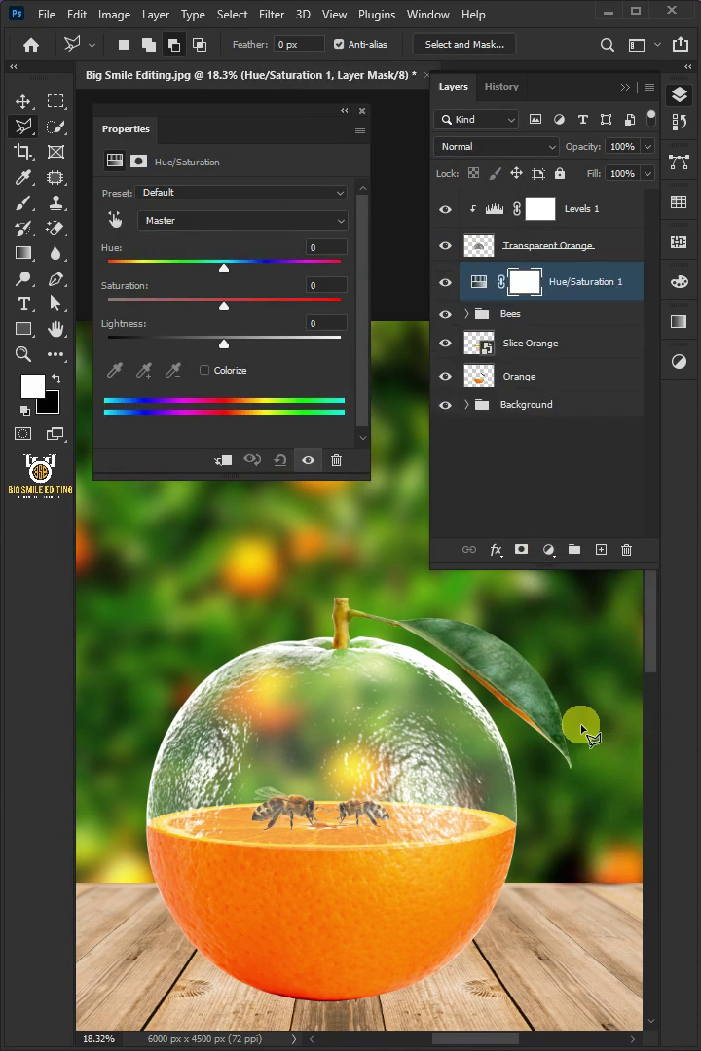
{"action": "left_click", "coordinate": [226, 461]}
{"action": "left_click_drag", "start_coordinate": [231, 268], "coordinate": [248, 266]}
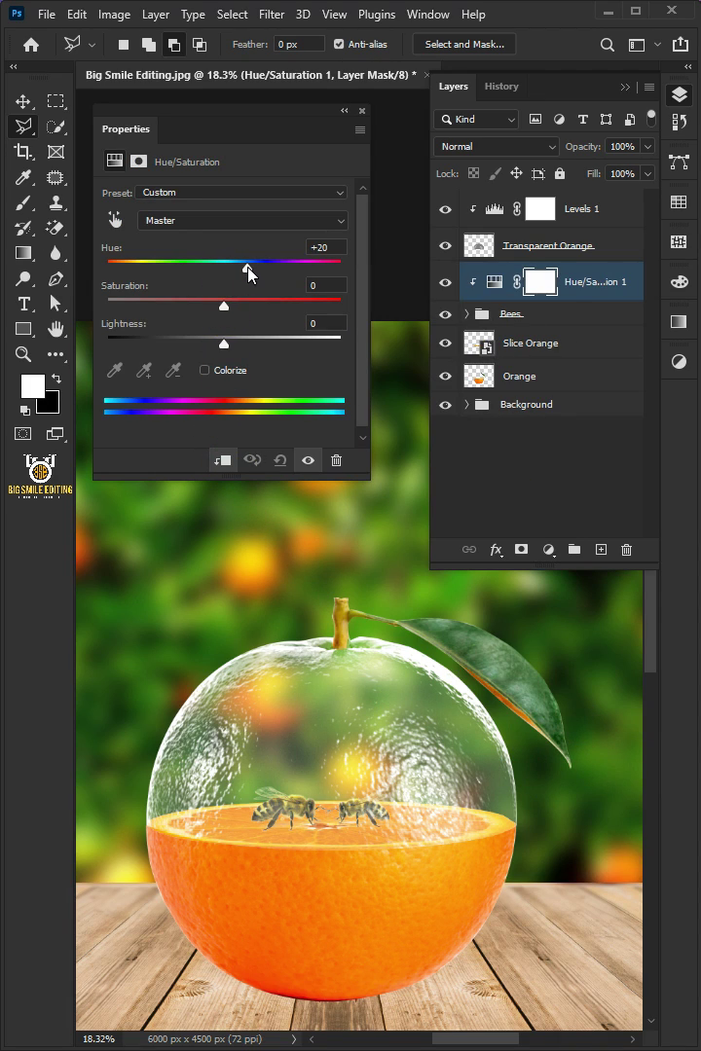
{"action": "left_click", "coordinate": [361, 111]}
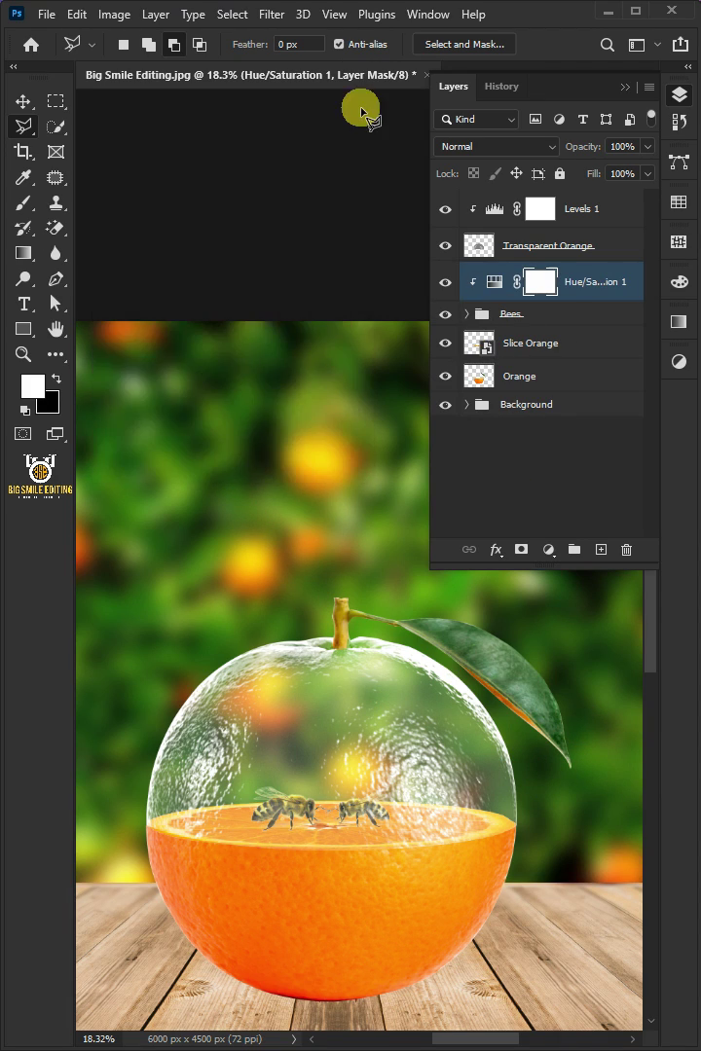
- Create a new empty layer named Shadow just above Background
{"action": "left_click", "coordinate": [567, 416]}
{"action": "left_click", "coordinate": [599, 548]}
{"action": "double_click", "coordinate": [516, 407]}
{"action": "type", "text": "Shadow"}
{"action": "left_click", "coordinate": [610, 414]}
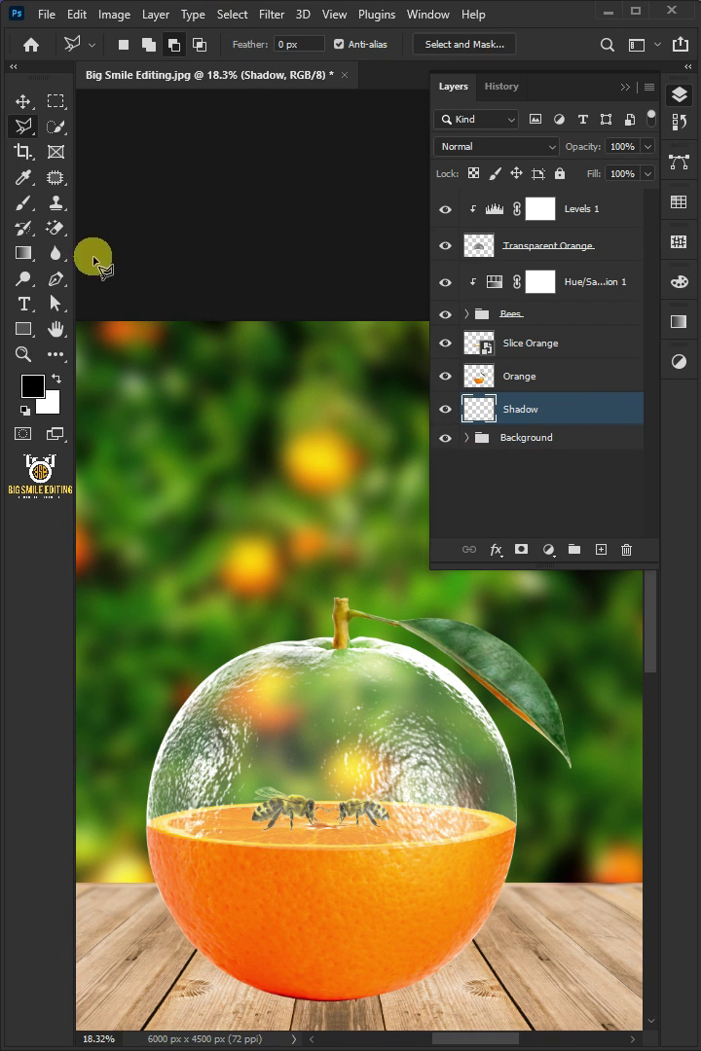
- Choose a 1400 px Soft Round brush at 0% hardness, with opacity and flow at 100%
{"action": "left_click", "coordinate": [27, 203]}
{"action": "left_click", "coordinate": [124, 208]}
{"action": "left_click", "coordinate": [146, 45]}
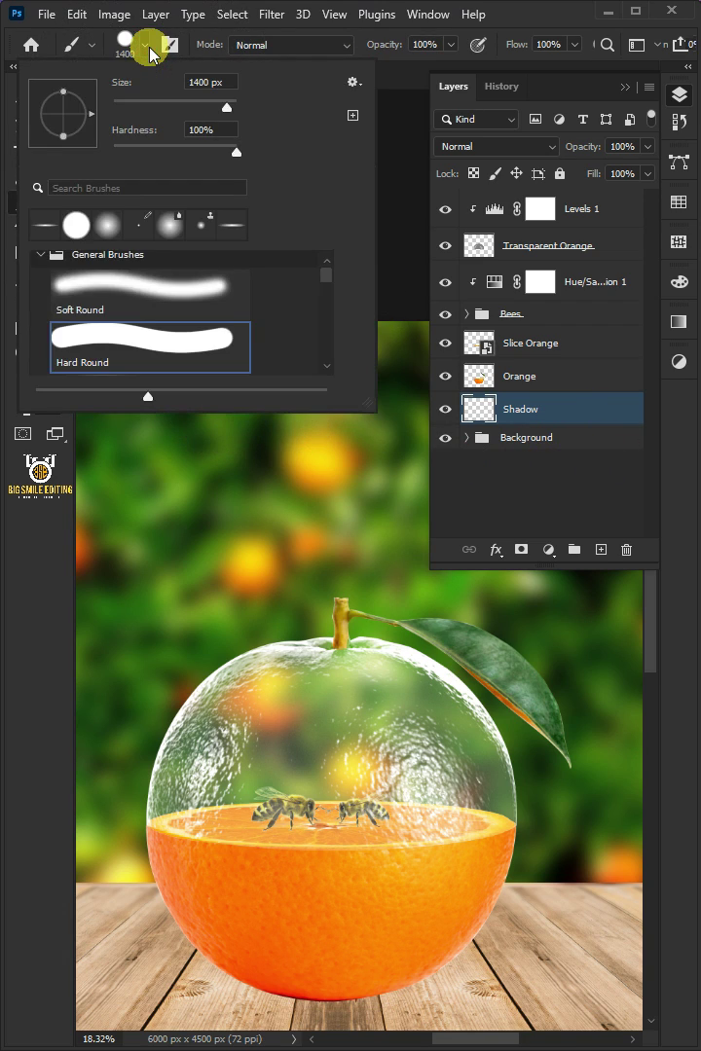
{"action": "left_click", "coordinate": [148, 292]}
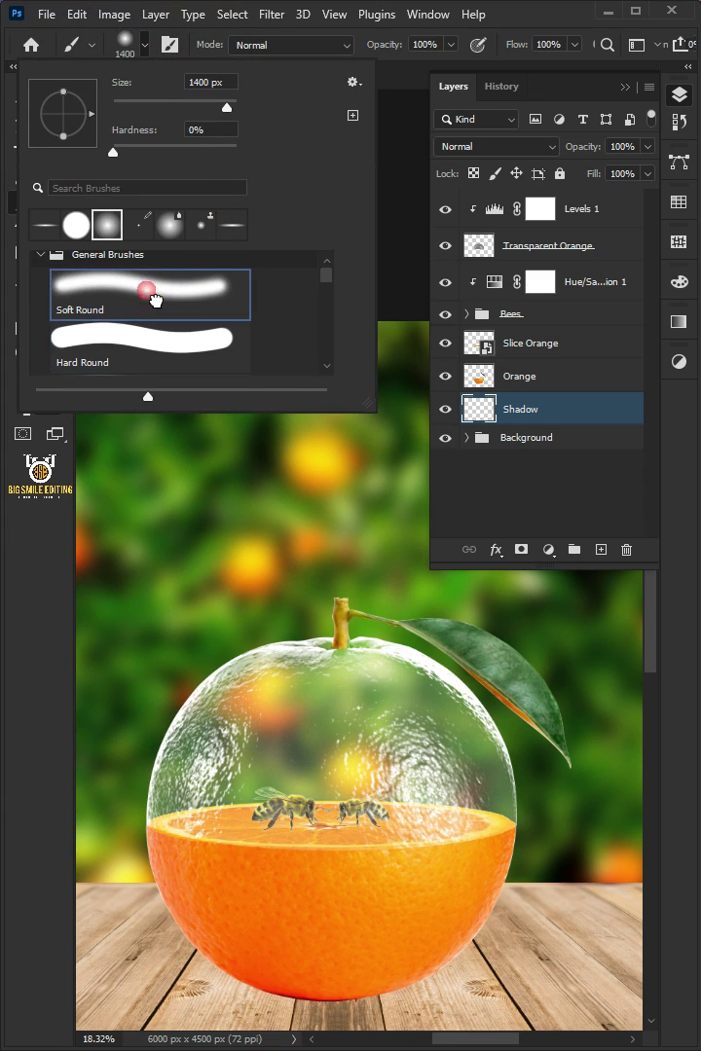
{"action": "left_click", "coordinate": [63, 116]}
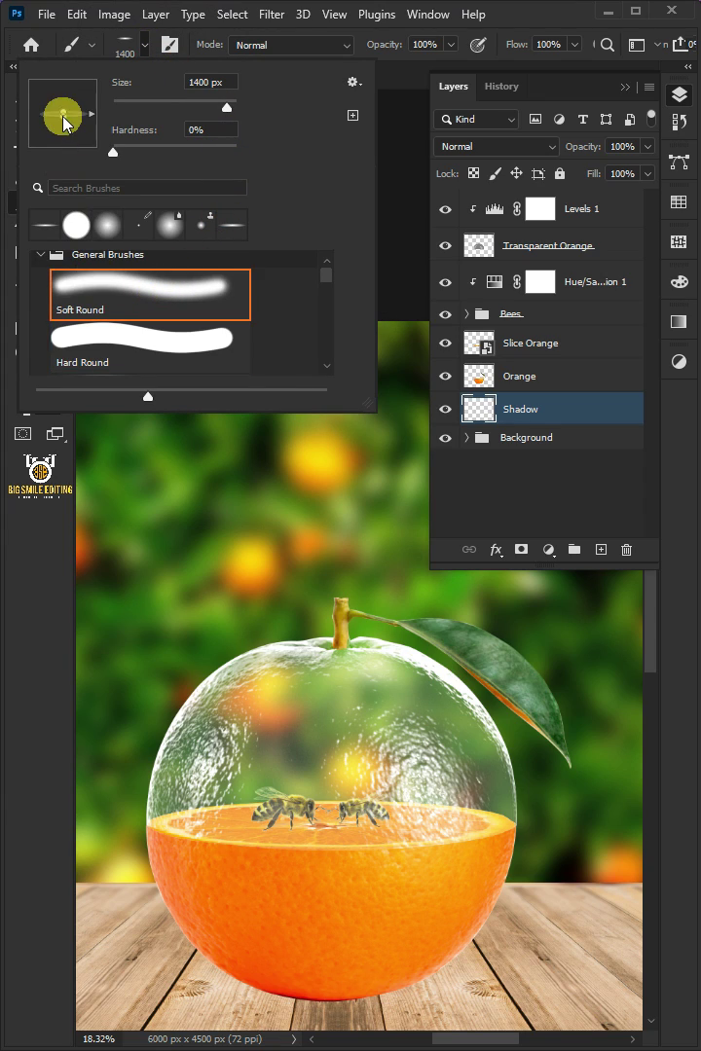
{"action": "left_click", "coordinate": [437, 43]}
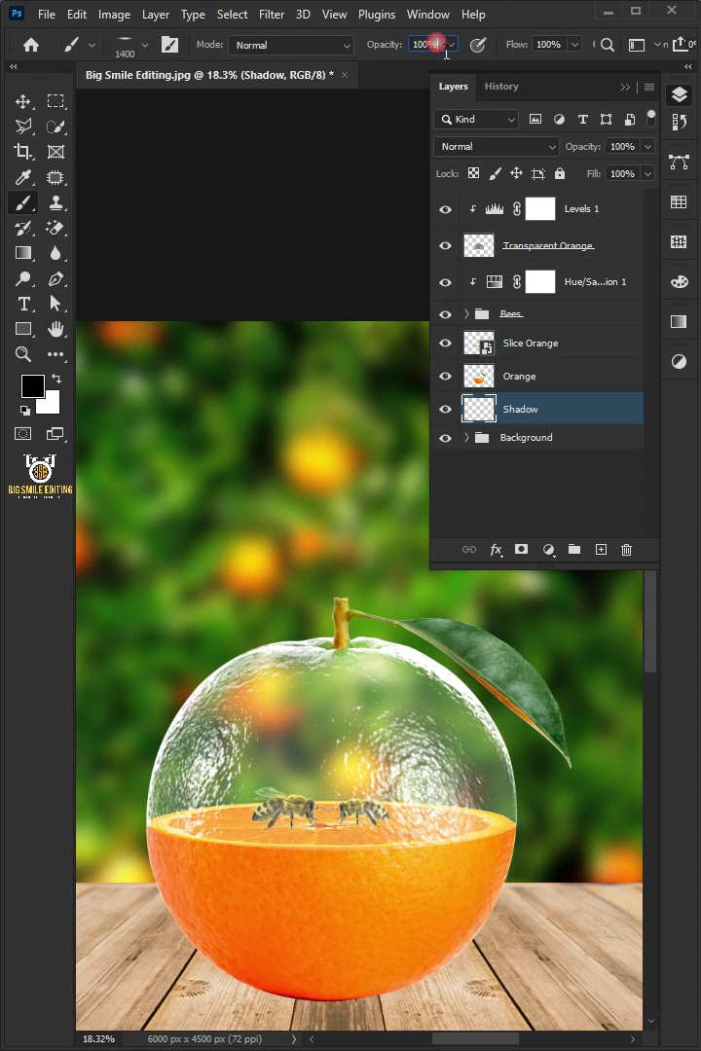
{"action": "left_click", "coordinate": [570, 44]}
{"action": "left_click", "coordinate": [569, 44]}
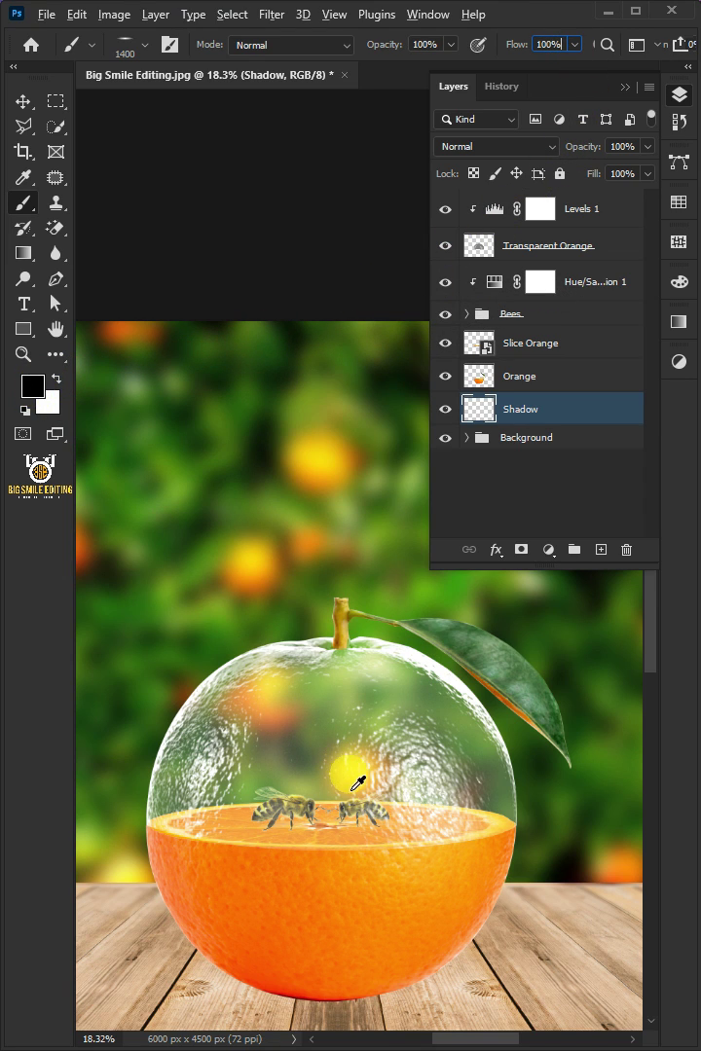
- Dab a soft dark spot under the orange, then stretch it into a wide, flat, centred shadow
{"action": "scroll", "coordinate": [353, 769], "scroll_direction": "down", "scroll_amount": 3}
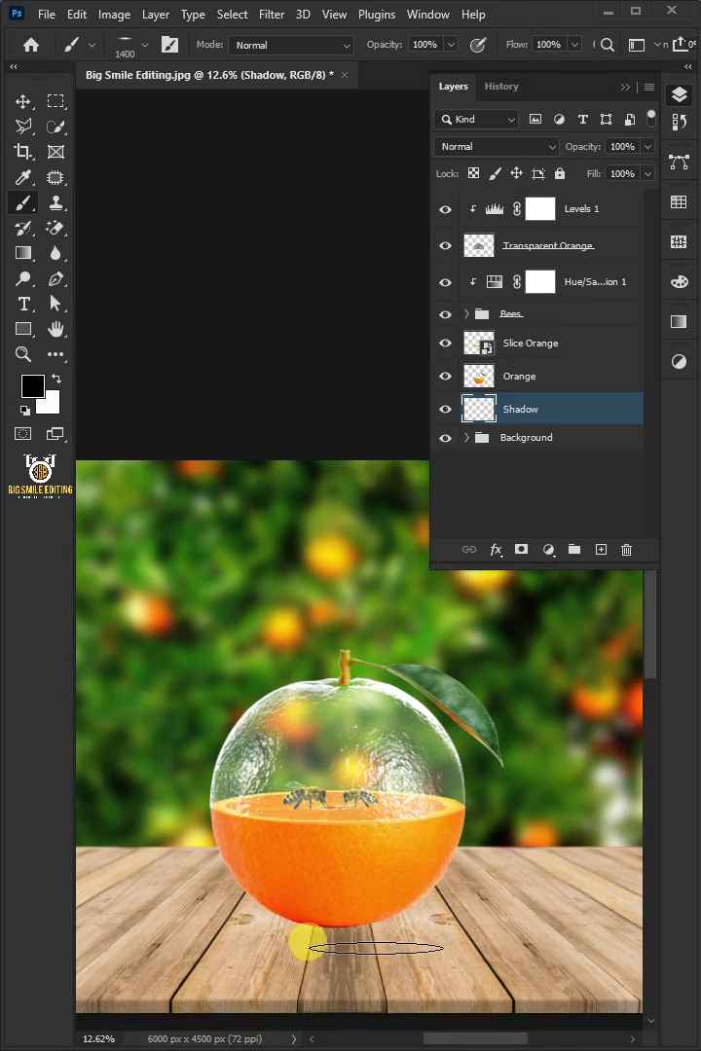
{"action": "left_click", "coordinate": [345, 929]}
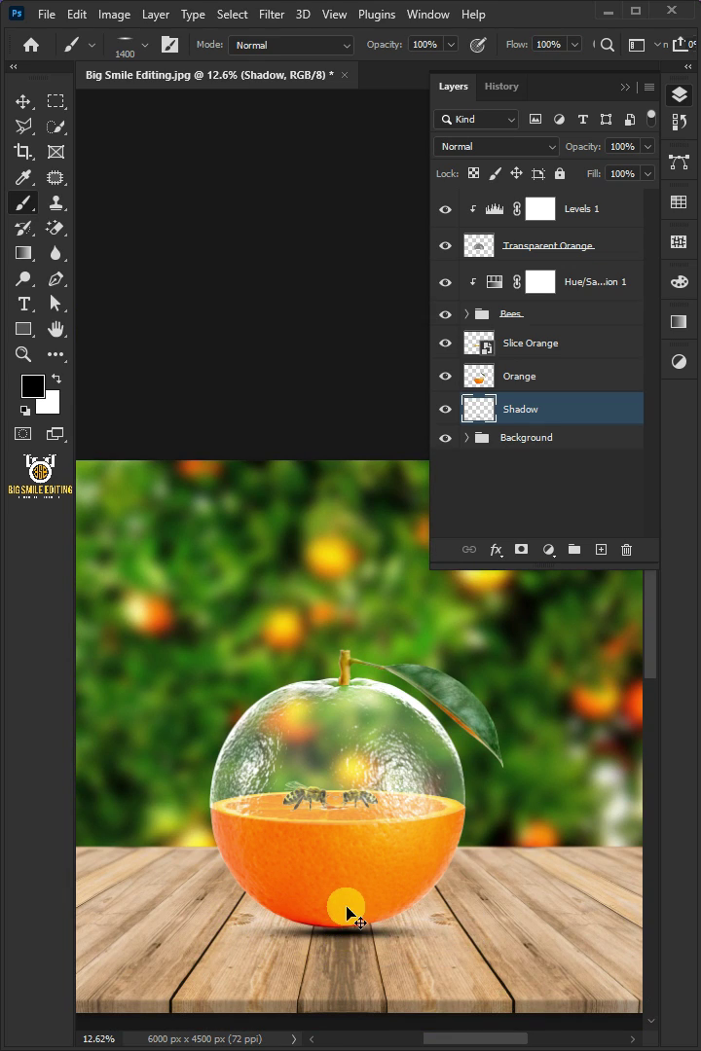
{"action": "key", "text": "ctrl+t"}
{"action": "left_click_drag", "start_coordinate": [343, 918], "coordinate": [343, 911]}
{"action": "left_click_drag", "start_coordinate": [486, 930], "coordinate": [577, 932]}
{"action": "left_click_drag", "start_coordinate": [502, 931], "coordinate": [429, 922]}
{"action": "mouse_move", "coordinate": [340, 947]}
{"action": "left_mouse_down"}
{"action": "mouse_move", "coordinate": [341, 952]}
{"action": "mouse_move", "coordinate": [362, 928]}
{"action": "mouse_move", "coordinate": [337, 948]}
{"action": "left_mouse_up"}
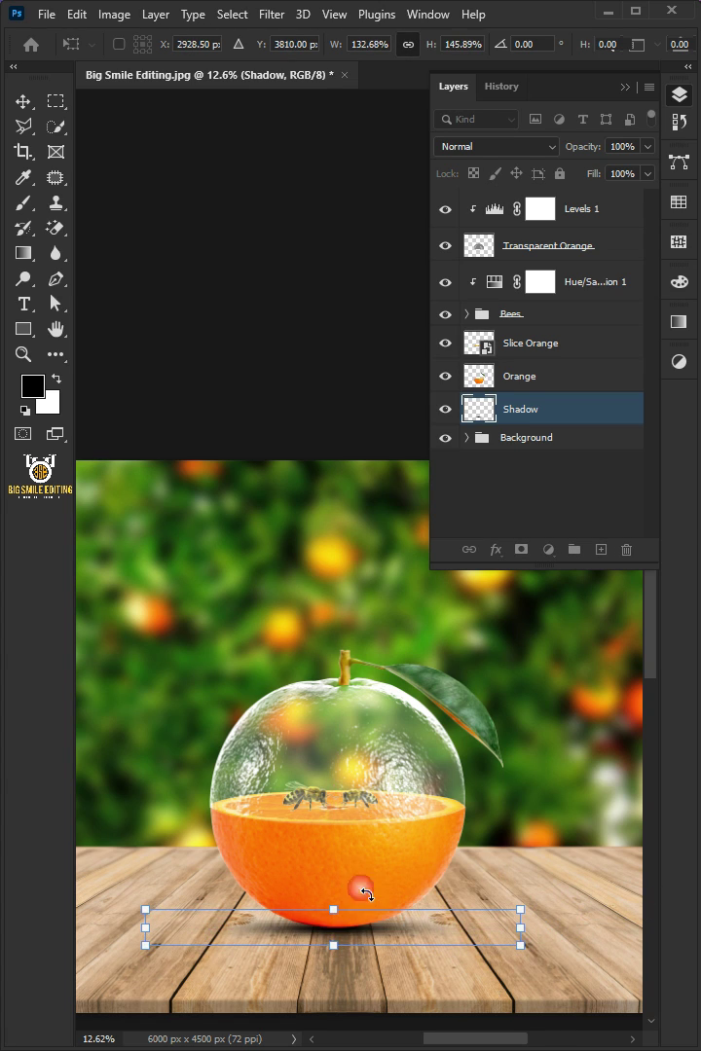
{"action": "key", "text": "Return"}
{"action": "key", "text": "b"}
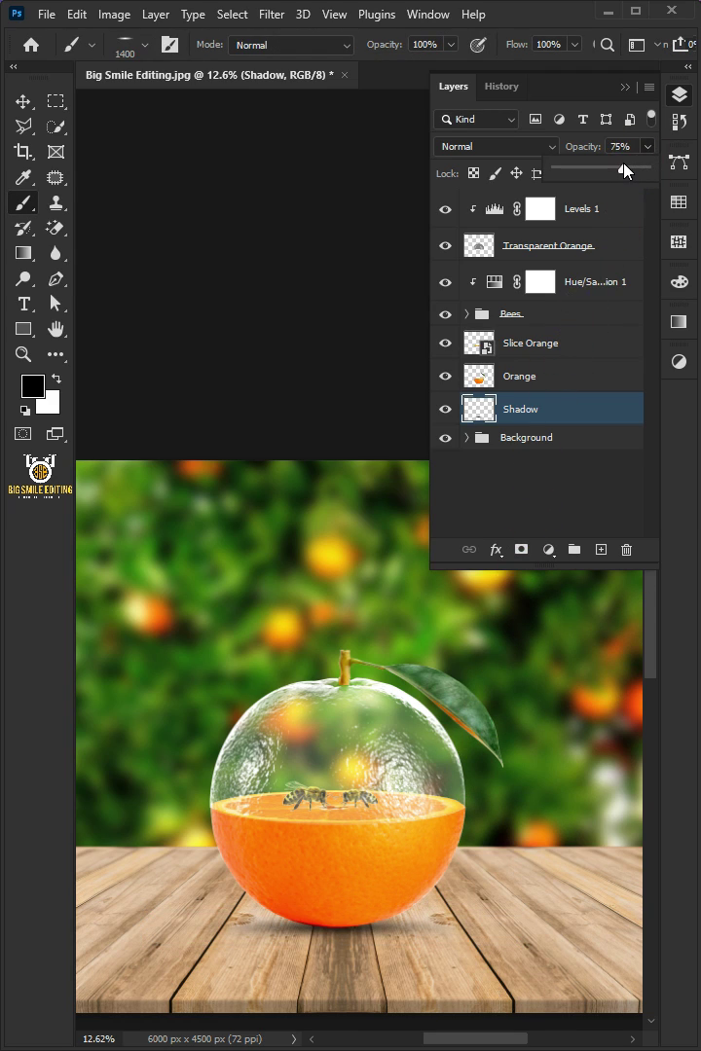
- Add a Color Lookup adjustment above Levels 1 using the Crisp_Warm.look 3DLUT
{"action": "left_click", "coordinate": [603, 220]}
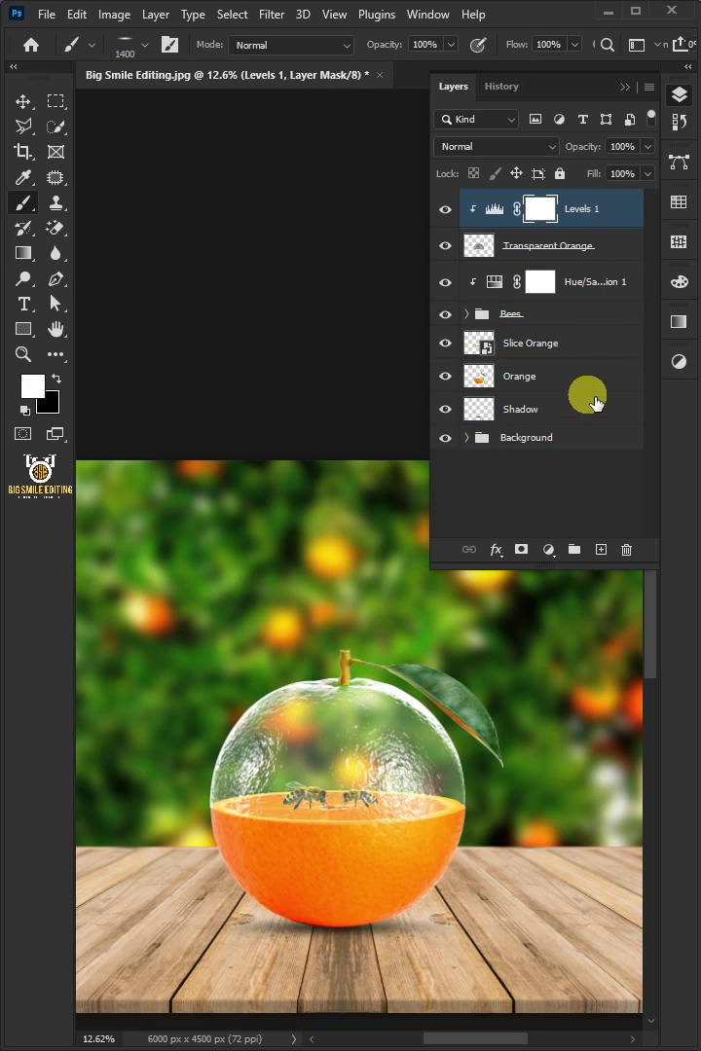
{"action": "left_click", "coordinate": [548, 550]}
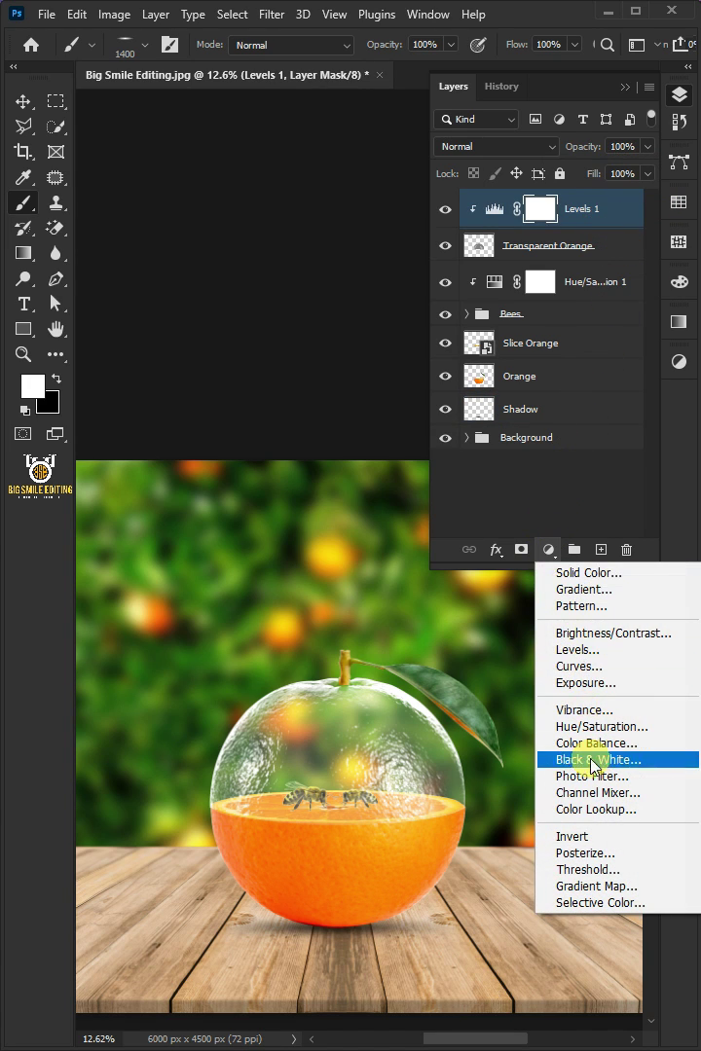
{"action": "left_click", "coordinate": [595, 809]}
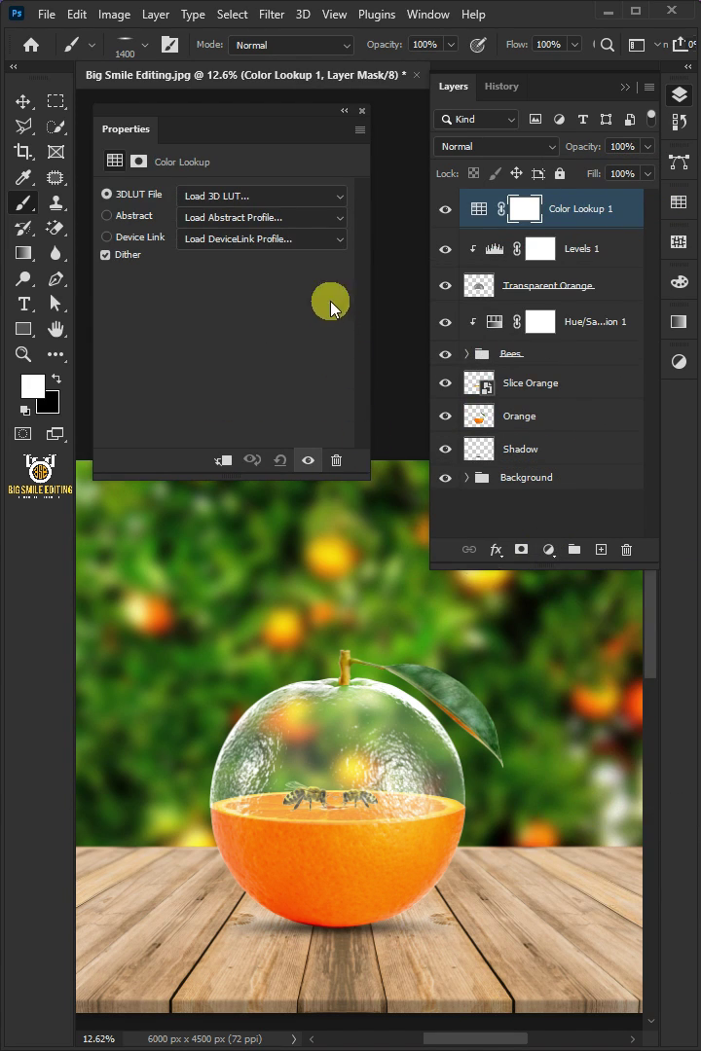
{"action": "left_click", "coordinate": [313, 198]}
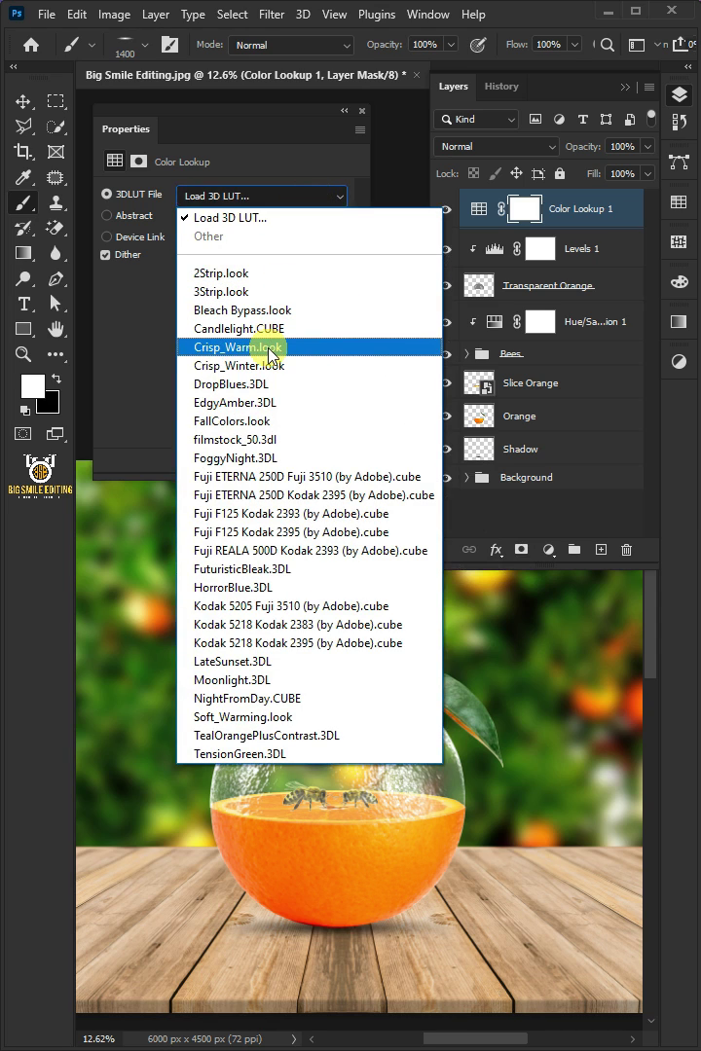
{"action": "left_click", "coordinate": [271, 348]}
{"action": "left_click", "coordinate": [362, 112]}
- Lower the colour grade's opacity to 60%, then toggle its visibility to compare the before and after
{"action": "left_click", "coordinate": [647, 148]}
{"action": "left_click_drag", "start_coordinate": [620, 169], "coordinate": [610, 179]}
{"action": "scroll", "coordinate": [393, 780], "scroll_direction": "down", "scroll_amount": 4}
{"action": "scroll", "coordinate": [394, 785], "scroll_direction": "up", "scroll_amount": 1}
{"action": "left_click_drag", "start_coordinate": [332, 720], "coordinate": [334, 767]}
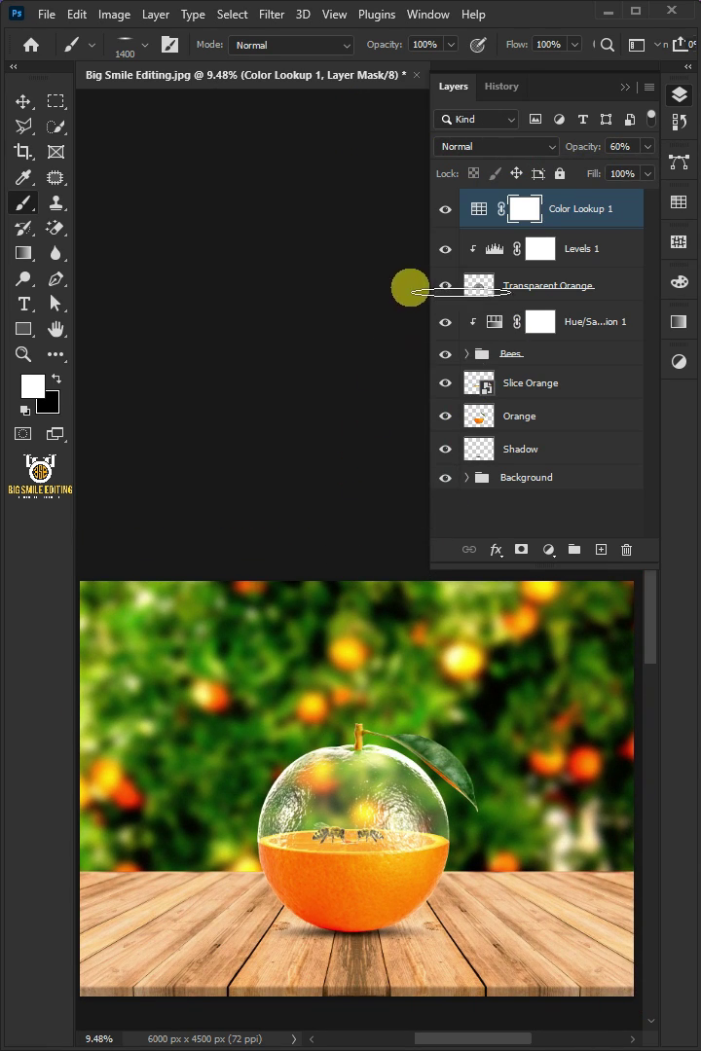
{"action": "left_click", "coordinate": [445, 208]}
{"action": "left_click", "coordinate": [445, 208]}
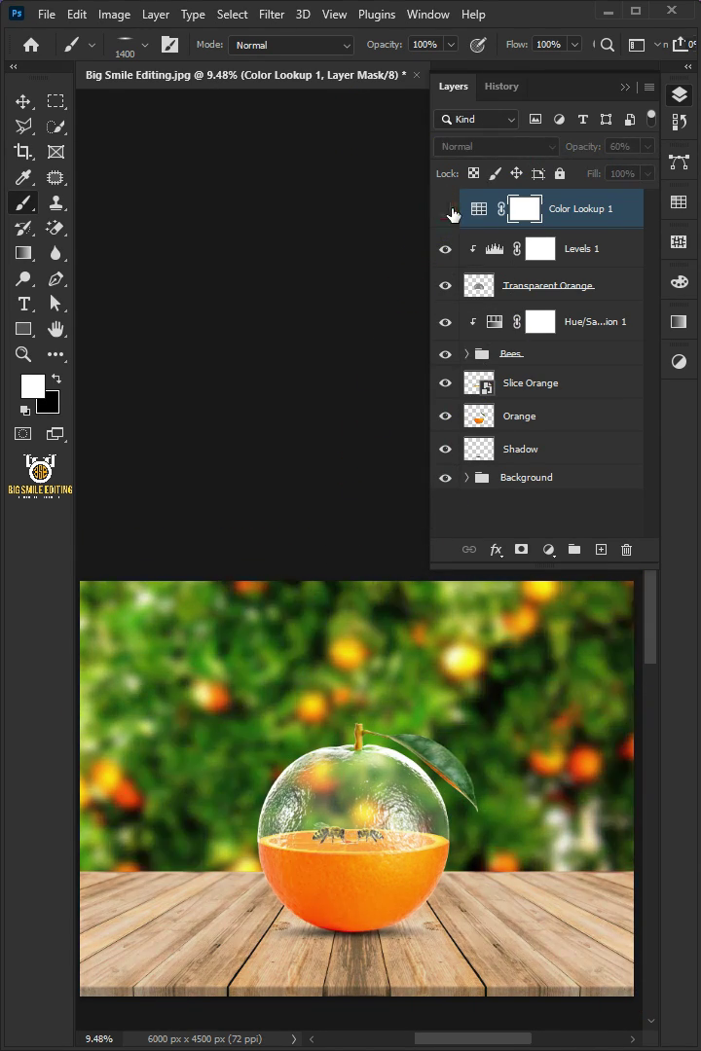